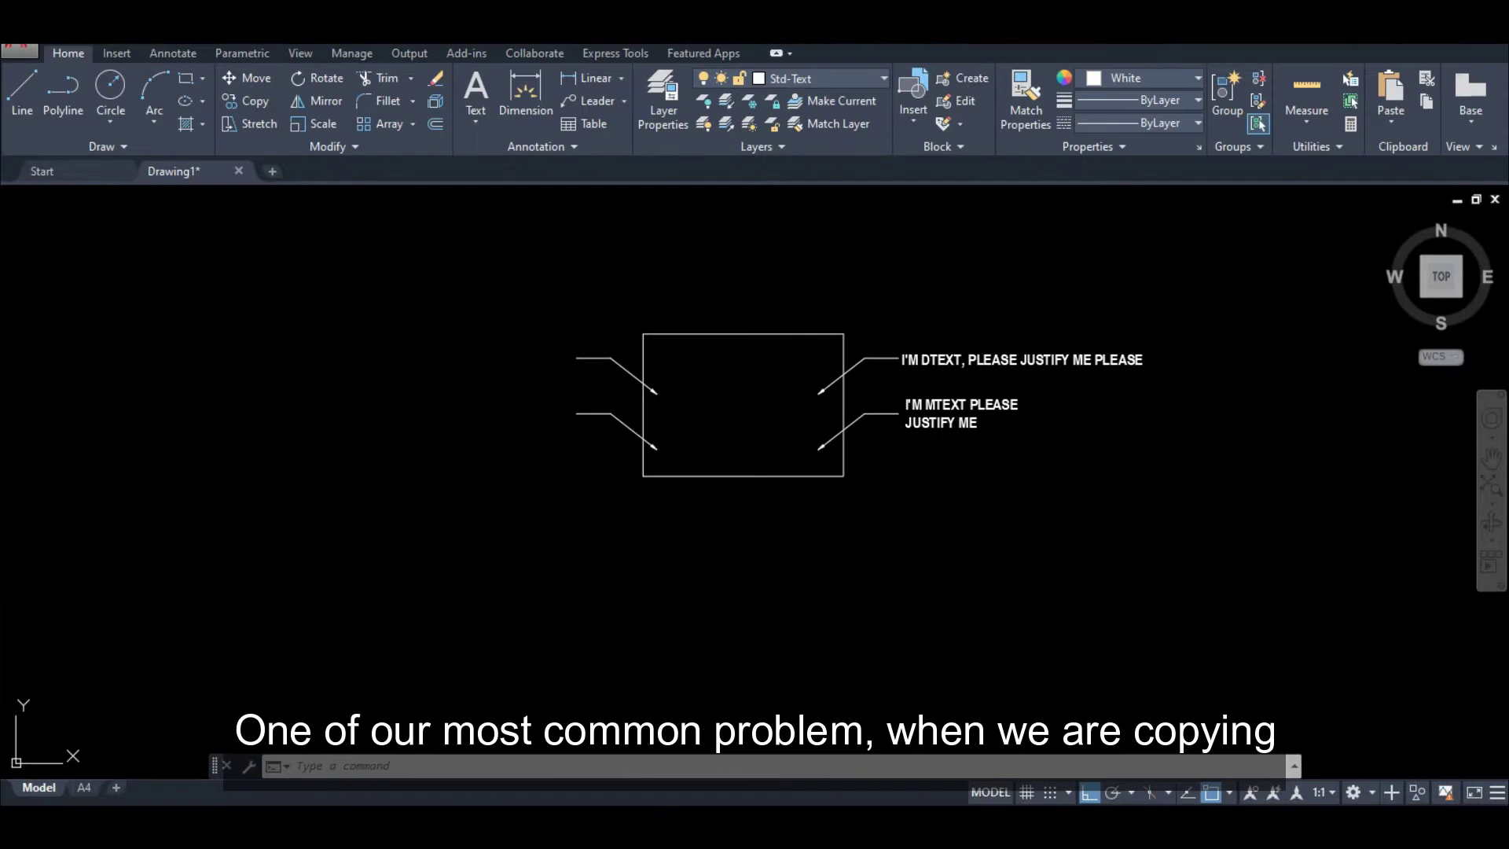
Step: Copy the right DTEXT and MTEXT callout labels to the left side of the box
{"action": "key", "text": "Escape"}
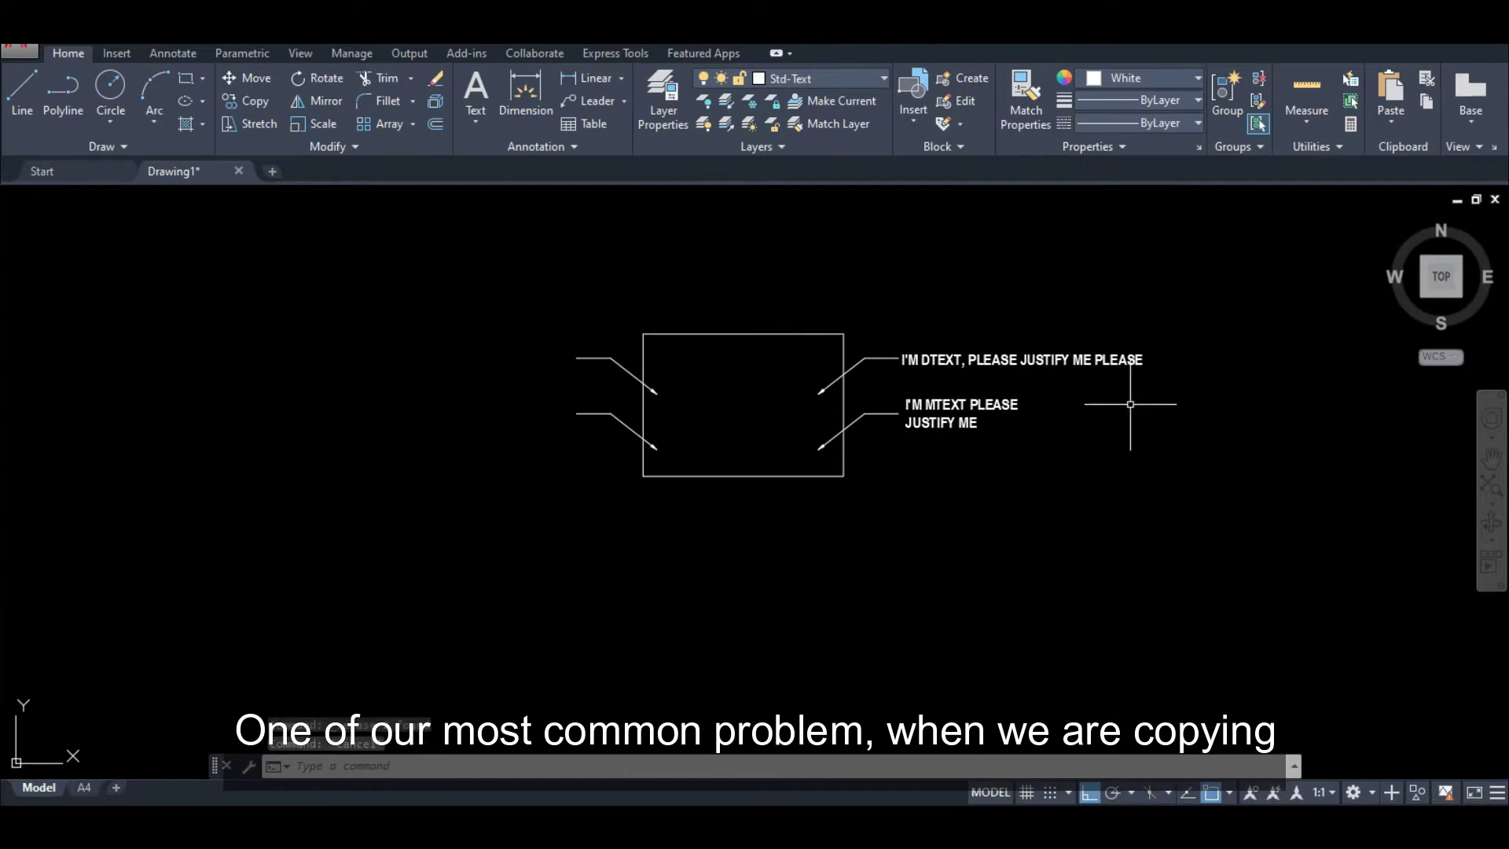
{"action": "type", "text": "CO"}
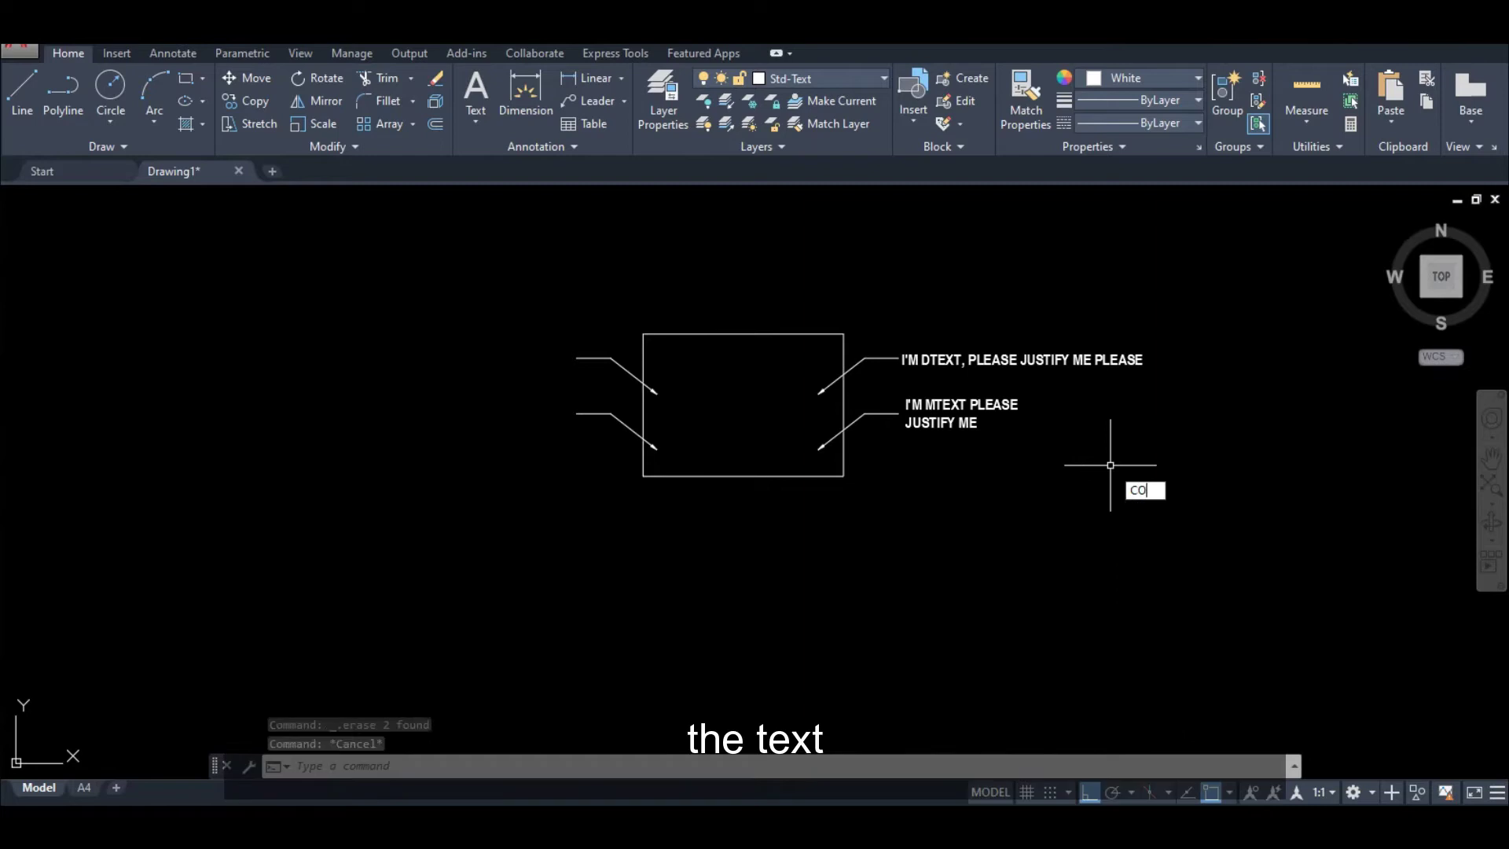
{"action": "key", "text": "Return"}
{"action": "left_click", "coordinate": [941, 360]}
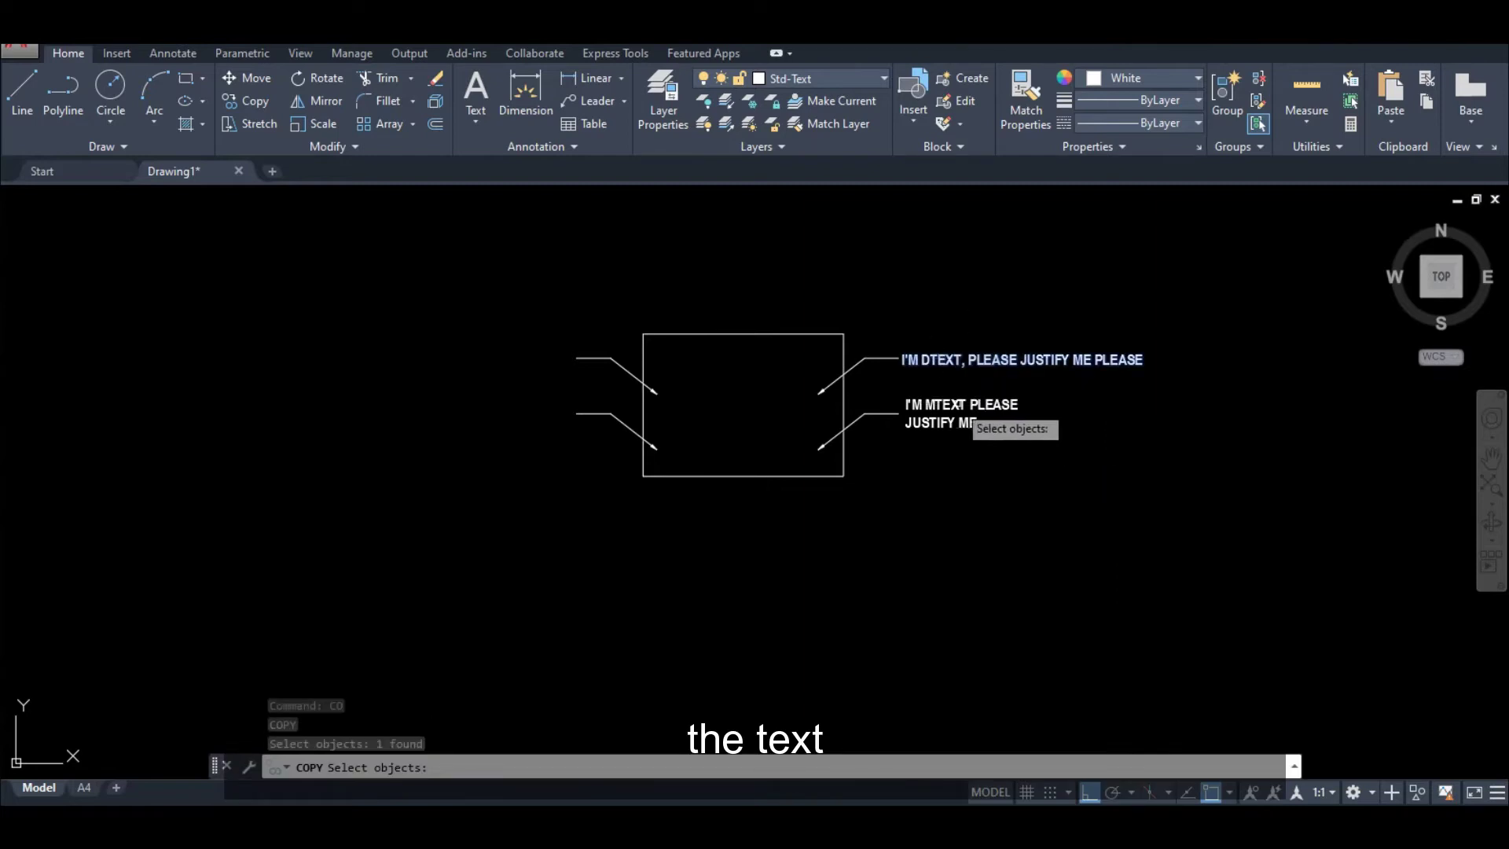
{"action": "left_click", "coordinate": [951, 423]}
{"action": "key", "text": "Return"}
{"action": "left_click", "coordinate": [1026, 268]}
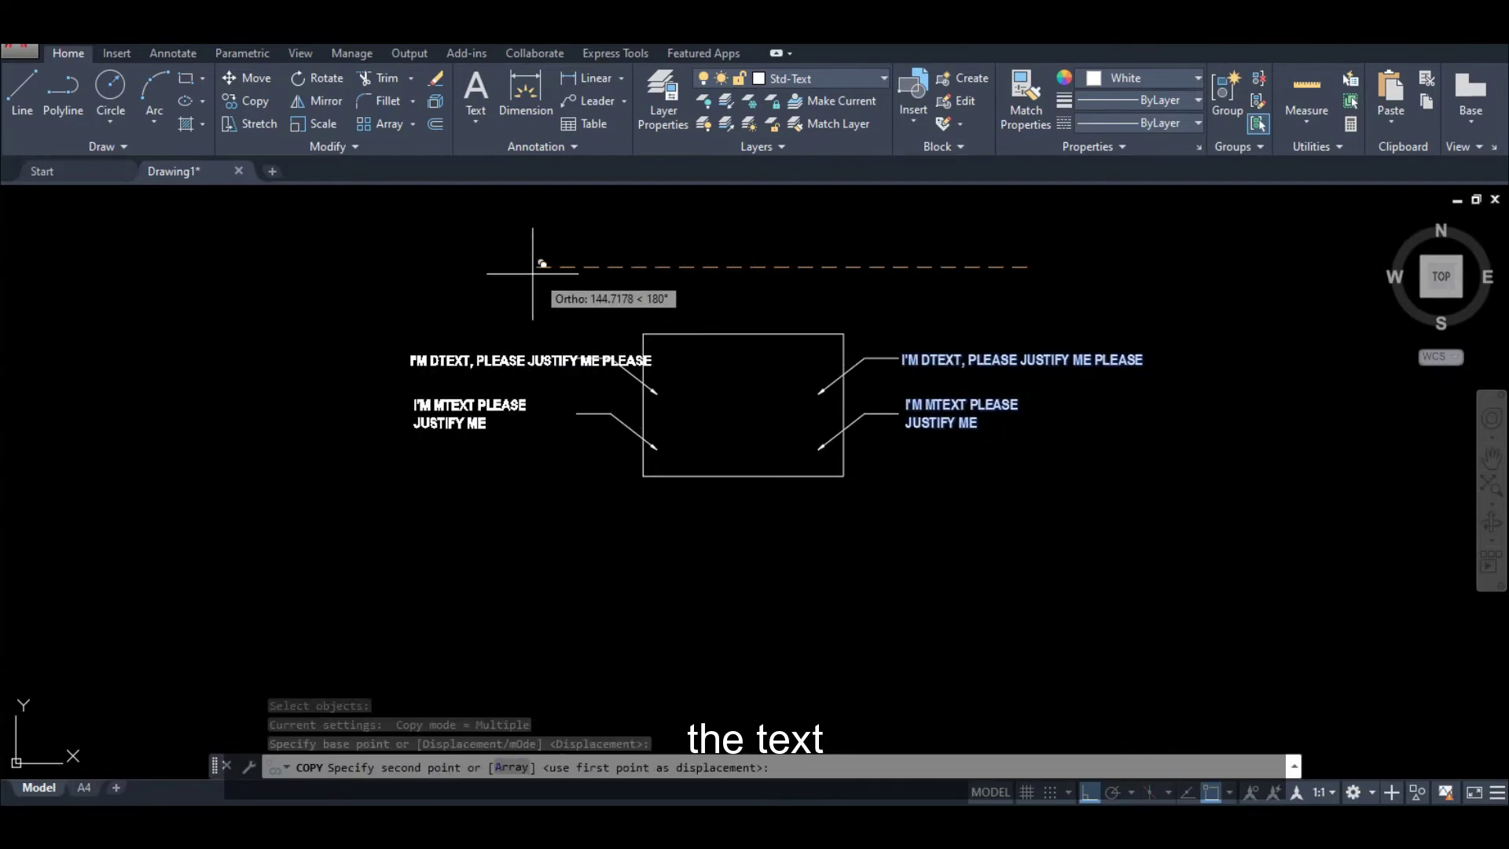
{"action": "left_click", "coordinate": [451, 271]}
{"action": "key", "text": "Escape"}
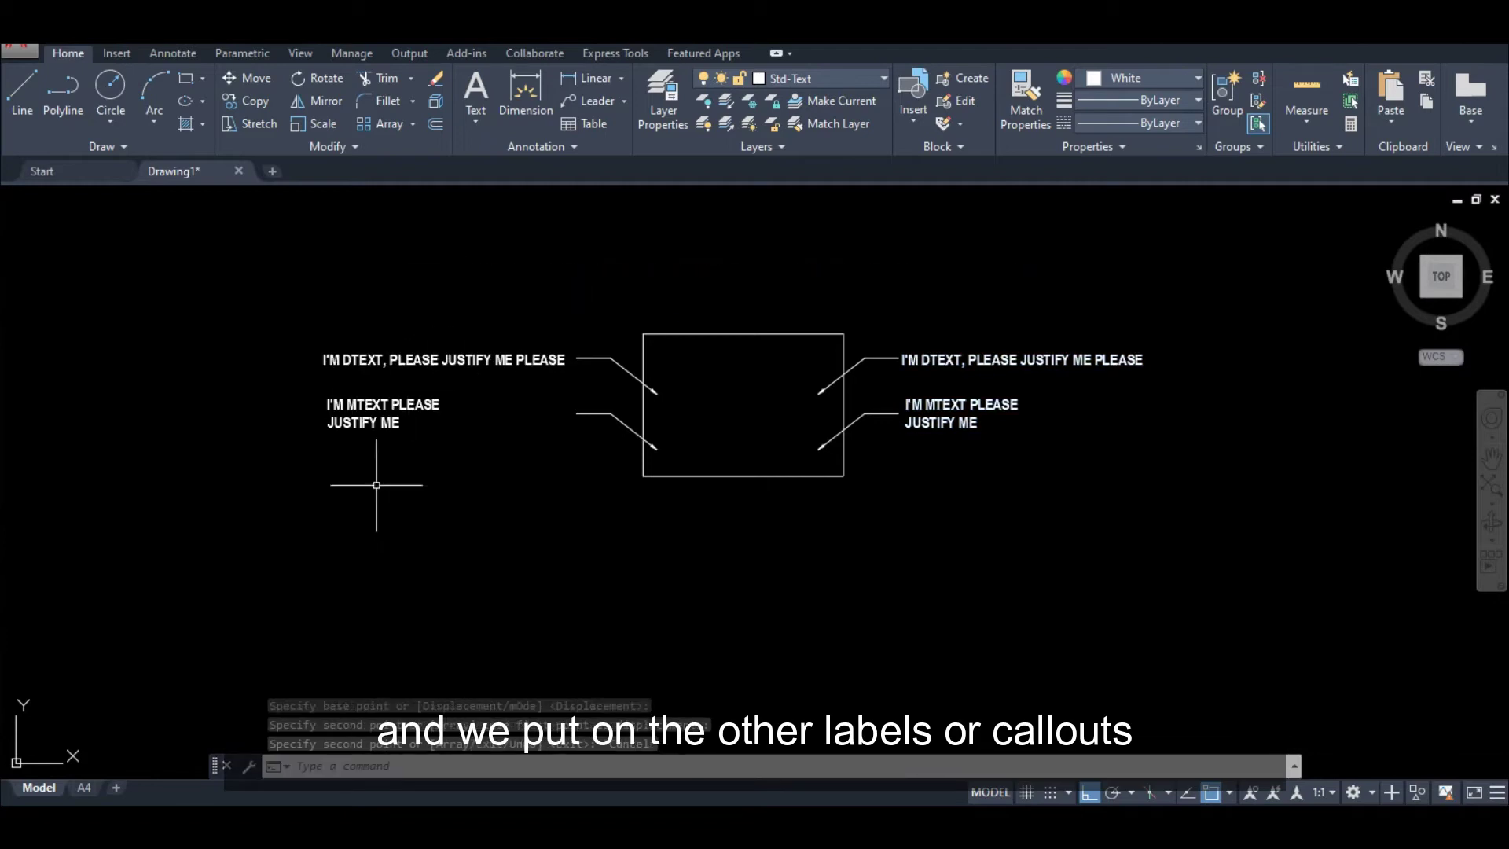
Step: Move the copied MTEXT label rightward so it sits beside its leader
{"action": "type", "text": "m"}
{"action": "key", "text": "Return"}
{"action": "left_click", "coordinate": [397, 418]}
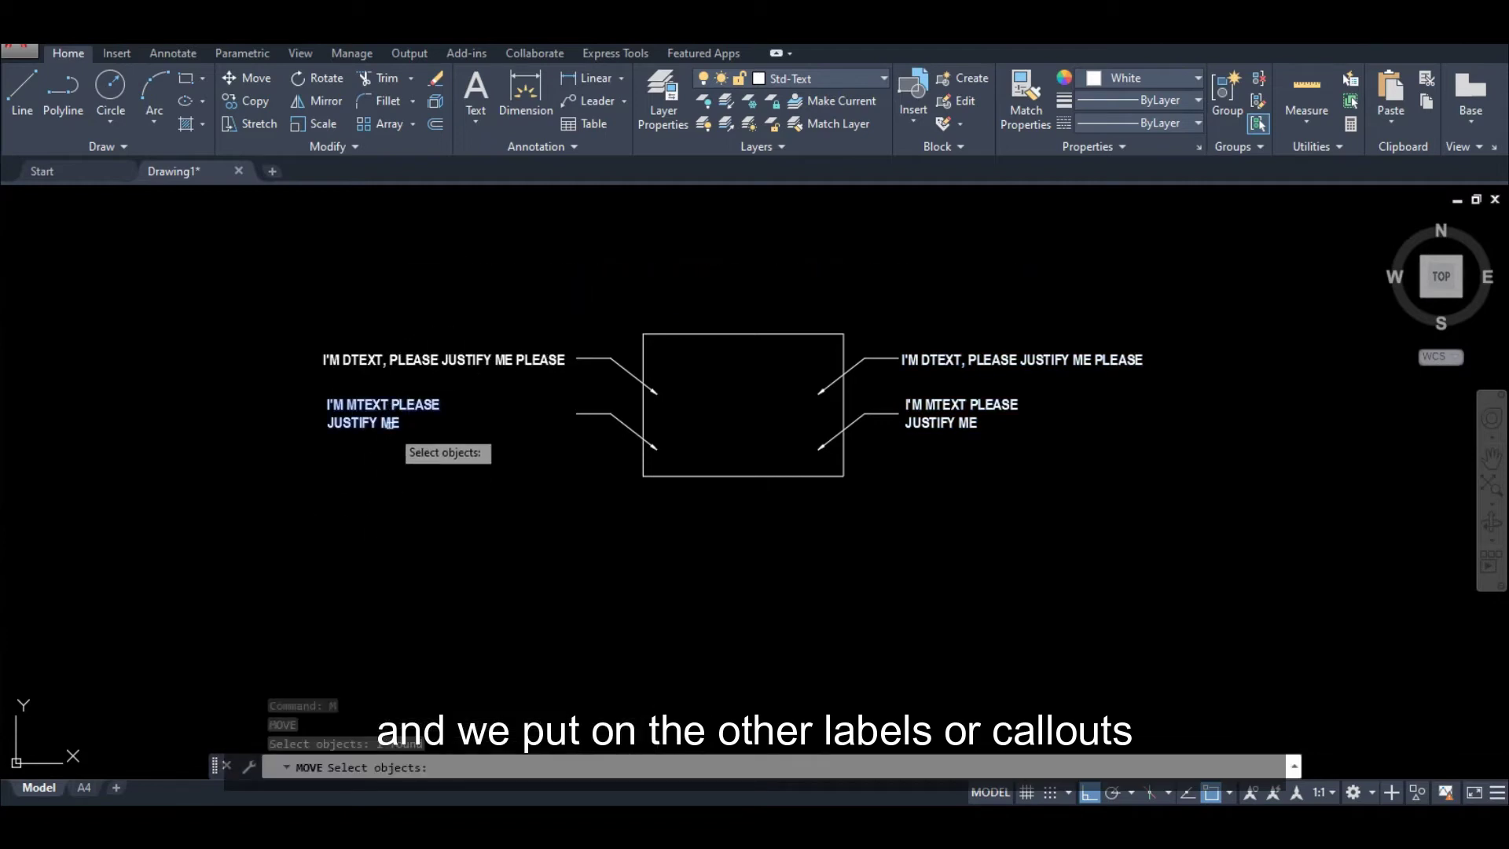
{"action": "key", "text": "Return"}
{"action": "left_click", "coordinate": [340, 489]}
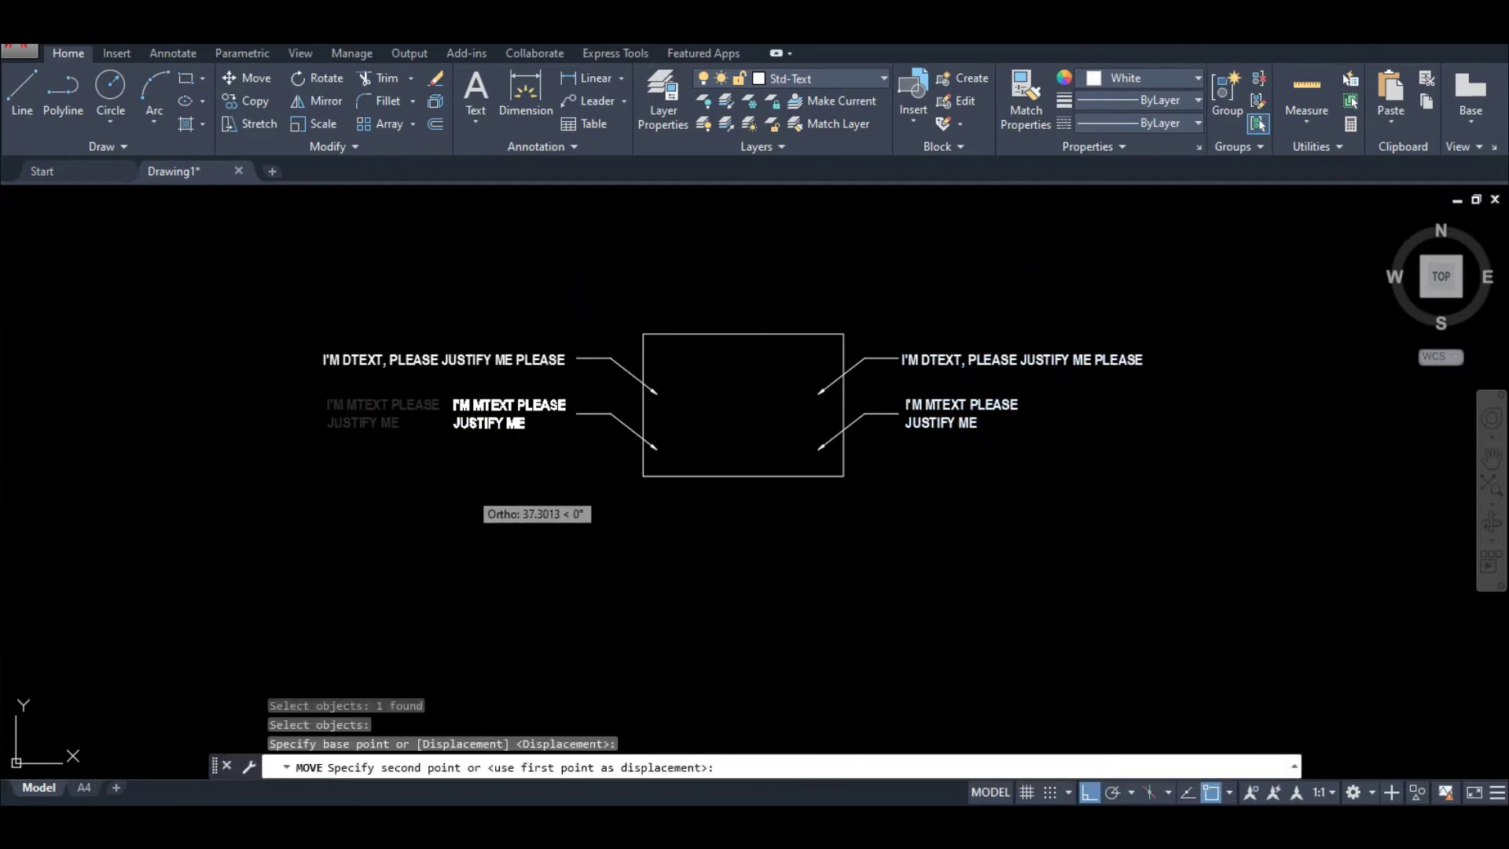
{"action": "left_click", "coordinate": [467, 487]}
{"action": "key", "text": "Escape"}
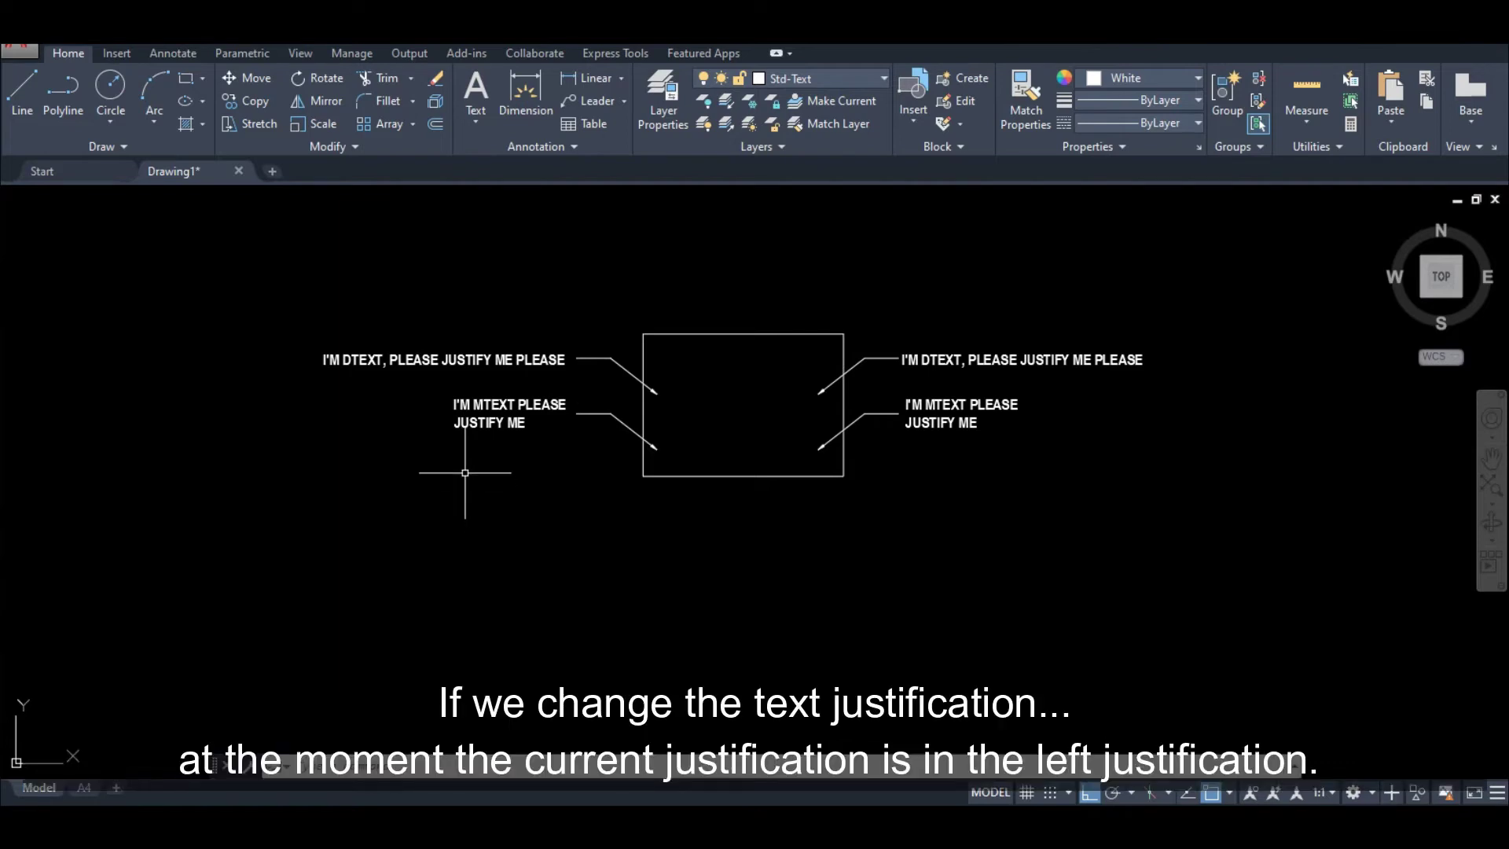
{"action": "left_click", "coordinate": [481, 359]}
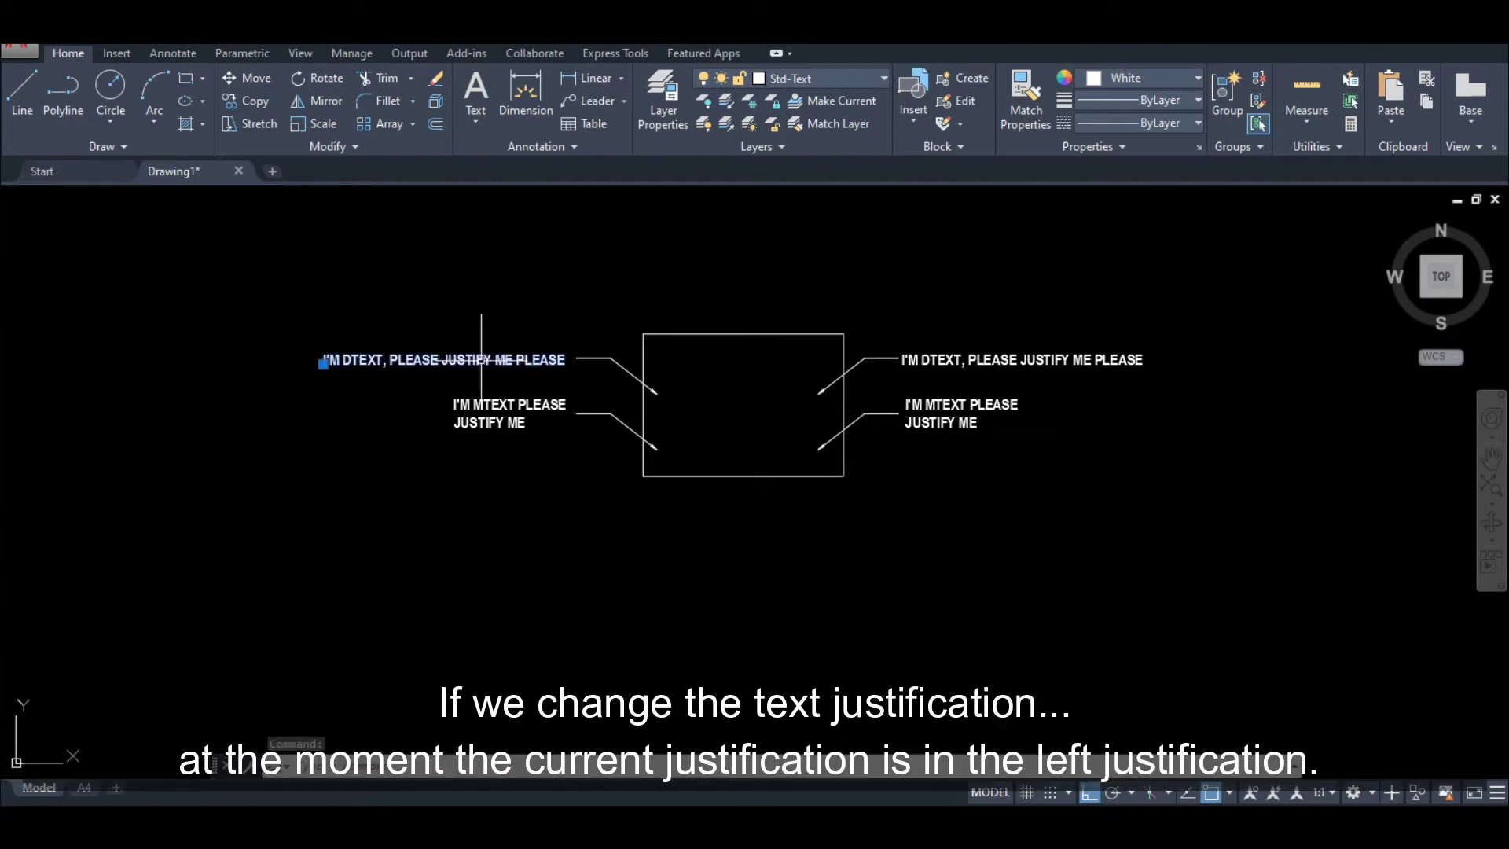
{"action": "double_click", "coordinate": [483, 361]}
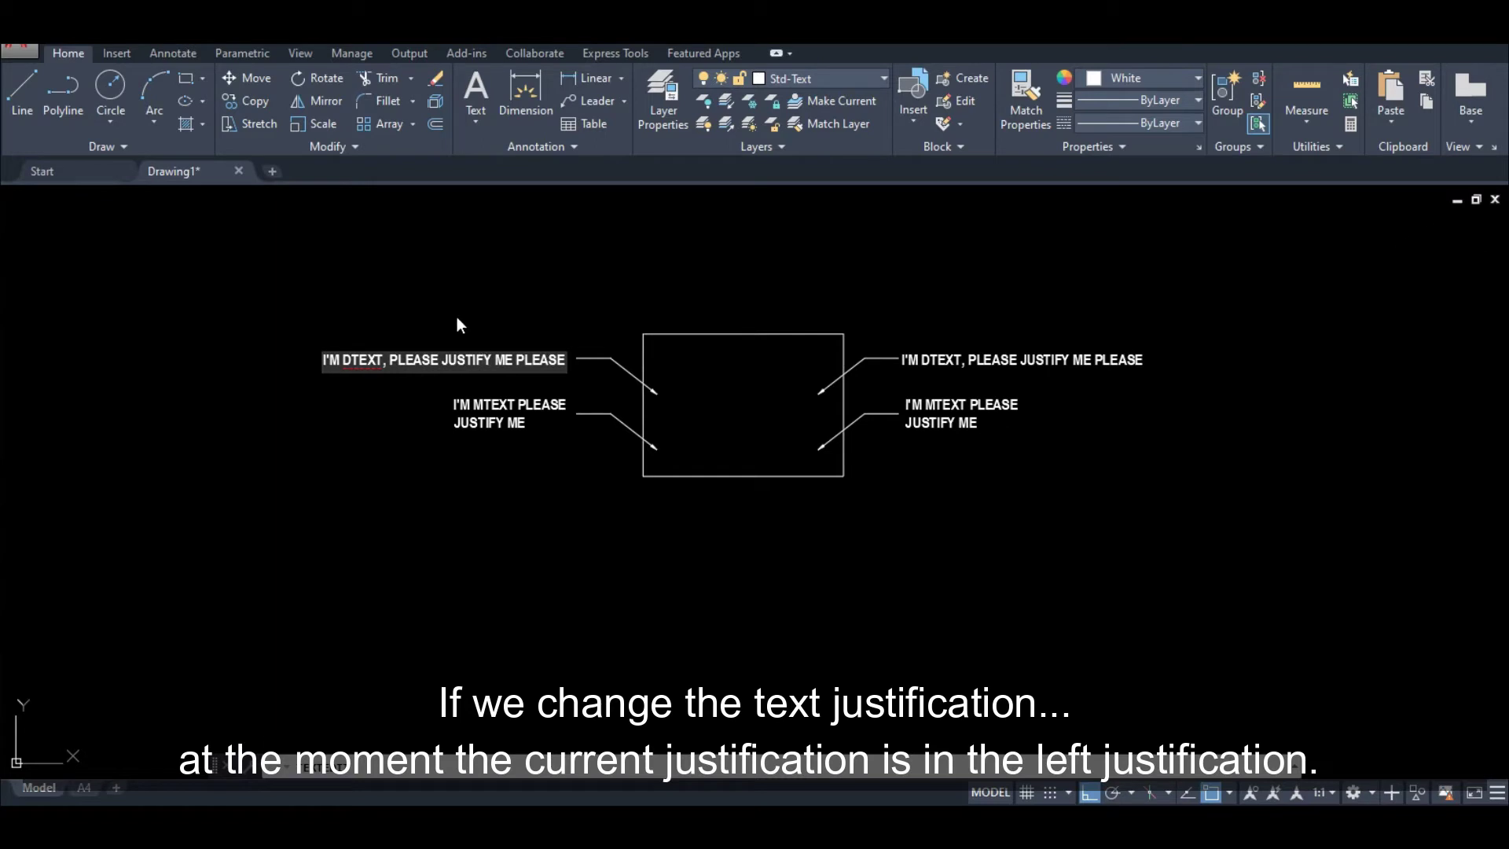
{"action": "key", "text": "Escape"}
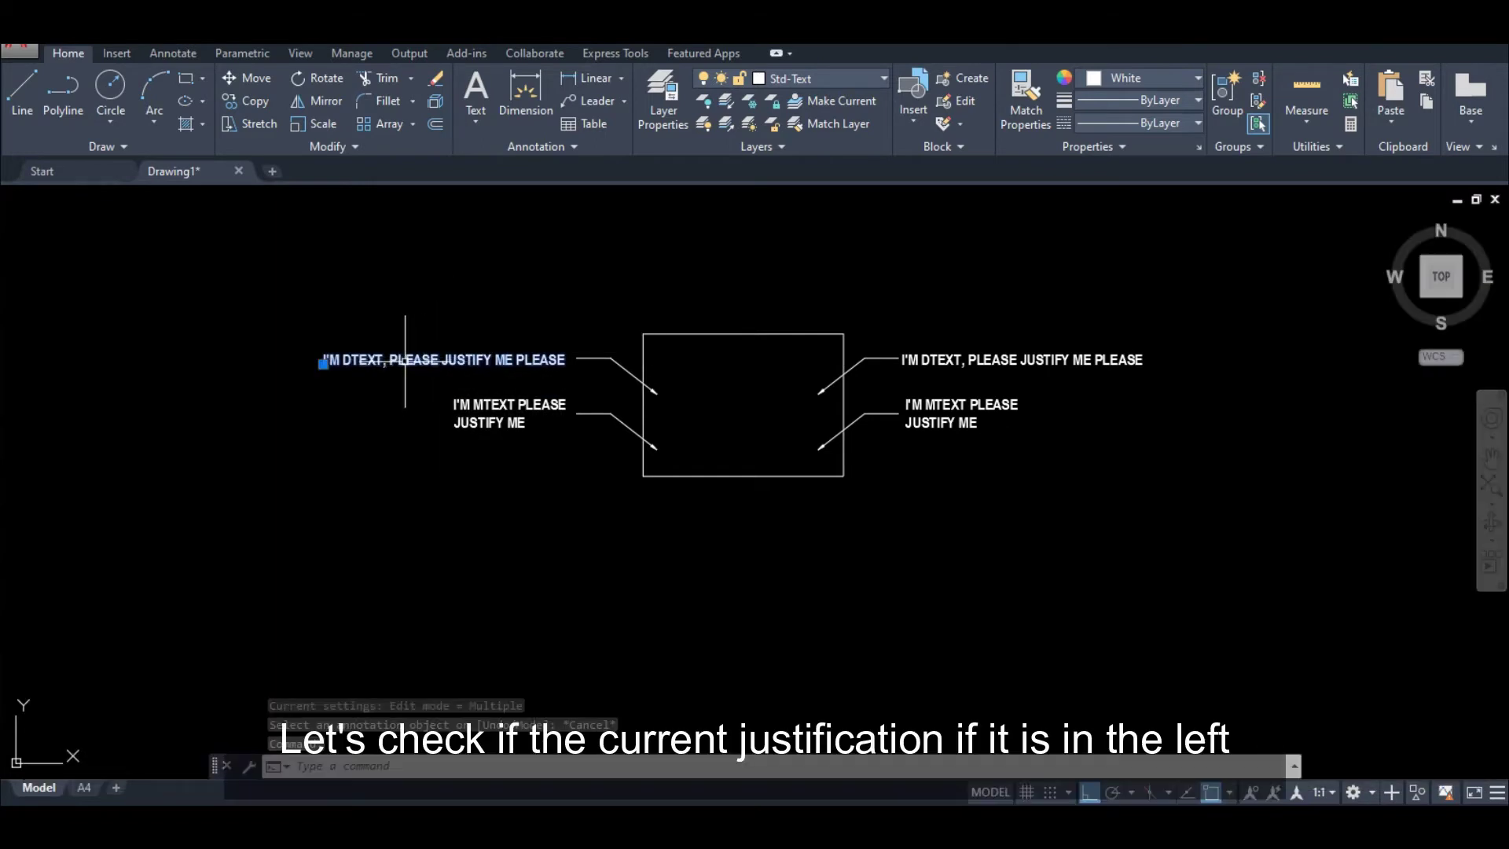
{"action": "type", "text": "l"}
{"action": "key", "text": "Return"}
{"action": "left_click", "coordinate": [322, 361]}
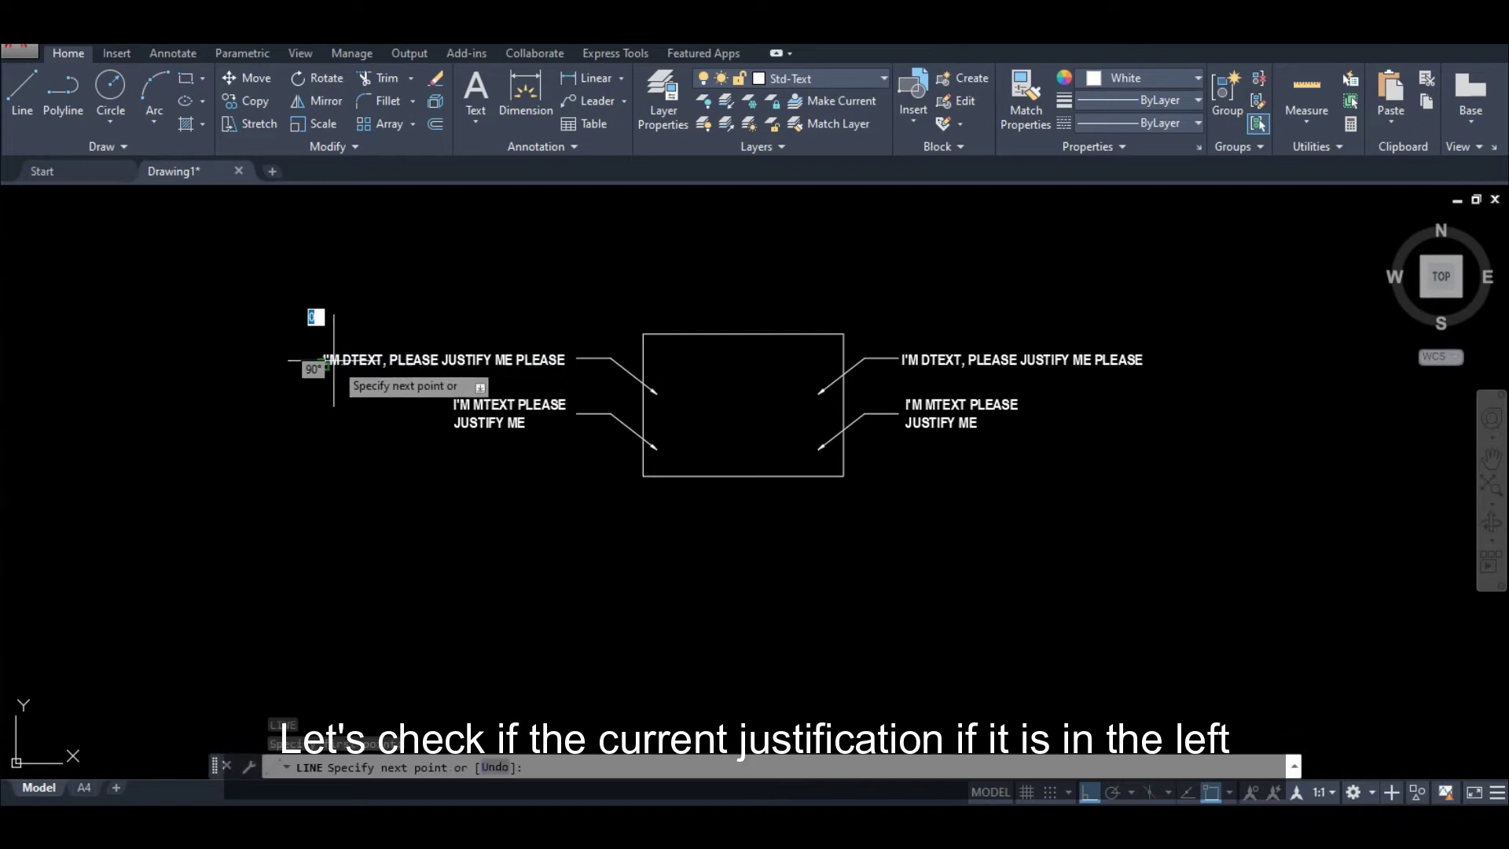
{"action": "key", "text": "Escape"}
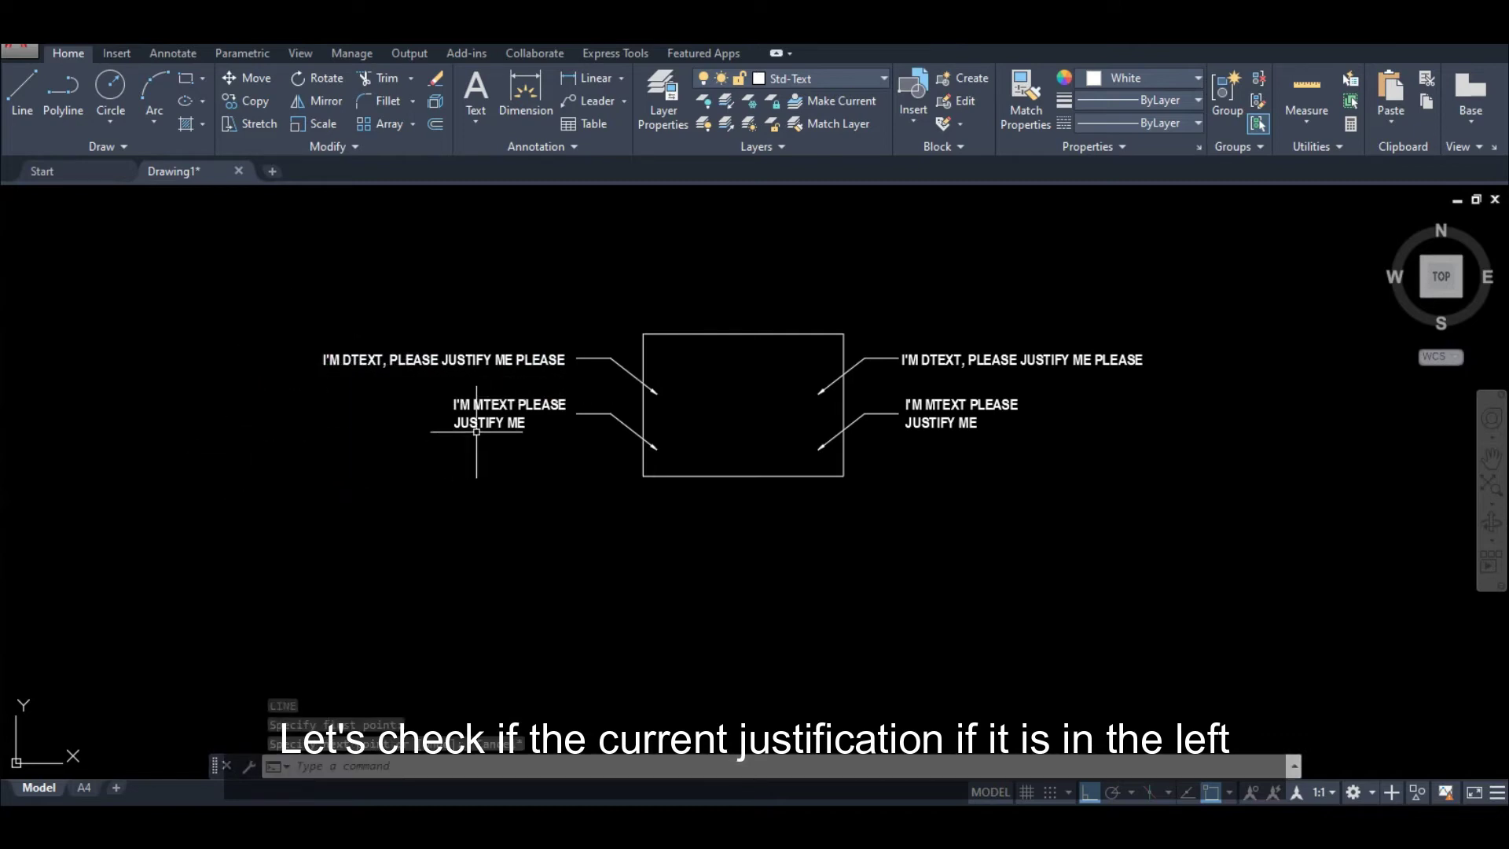
{"action": "key", "text": "Return"}
{"action": "left_click", "coordinate": [454, 400]}
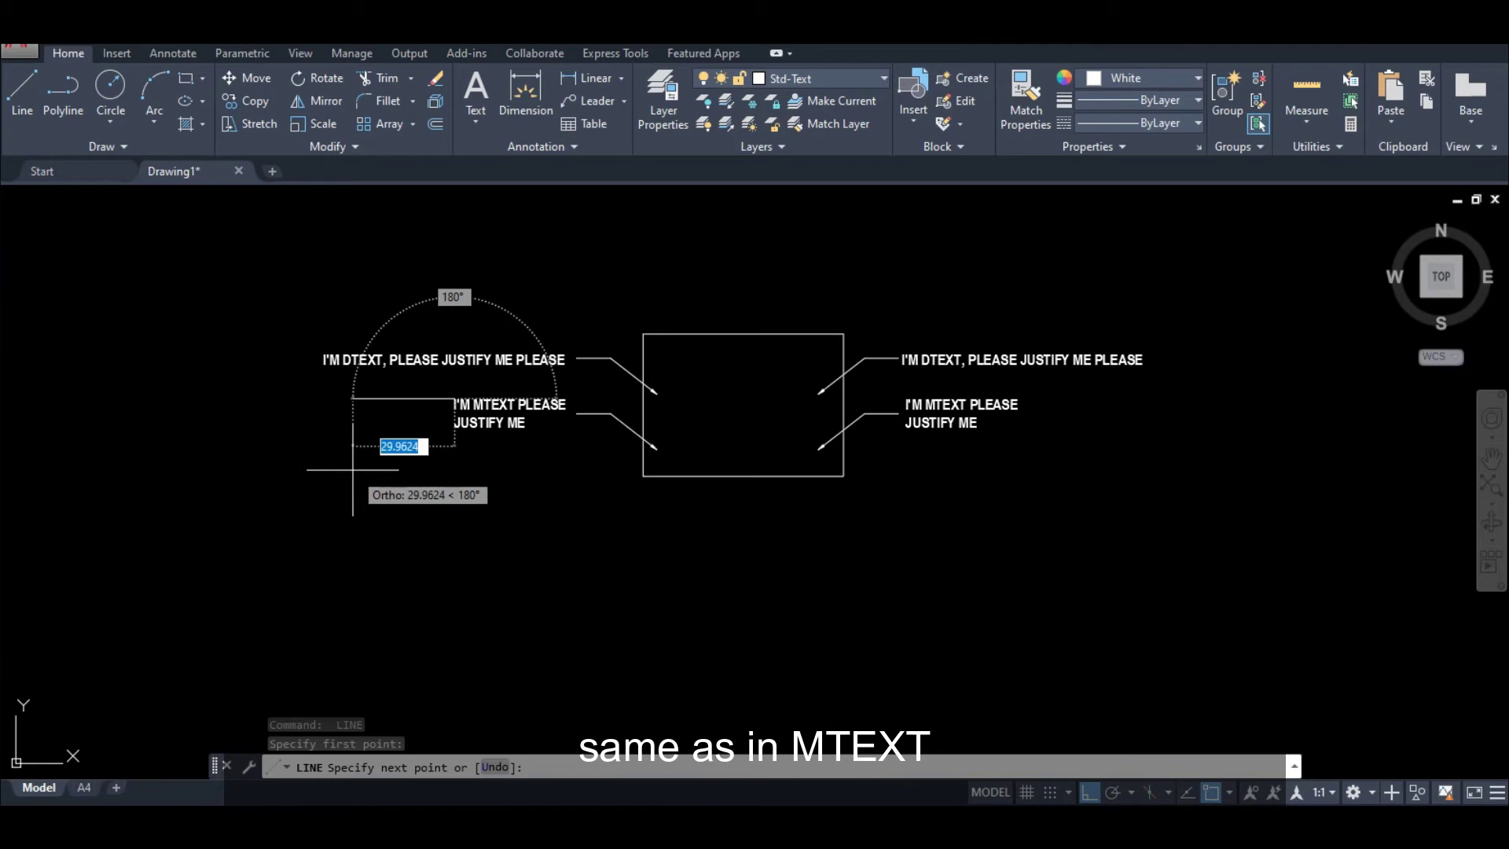
{"action": "key", "text": "Escape"}
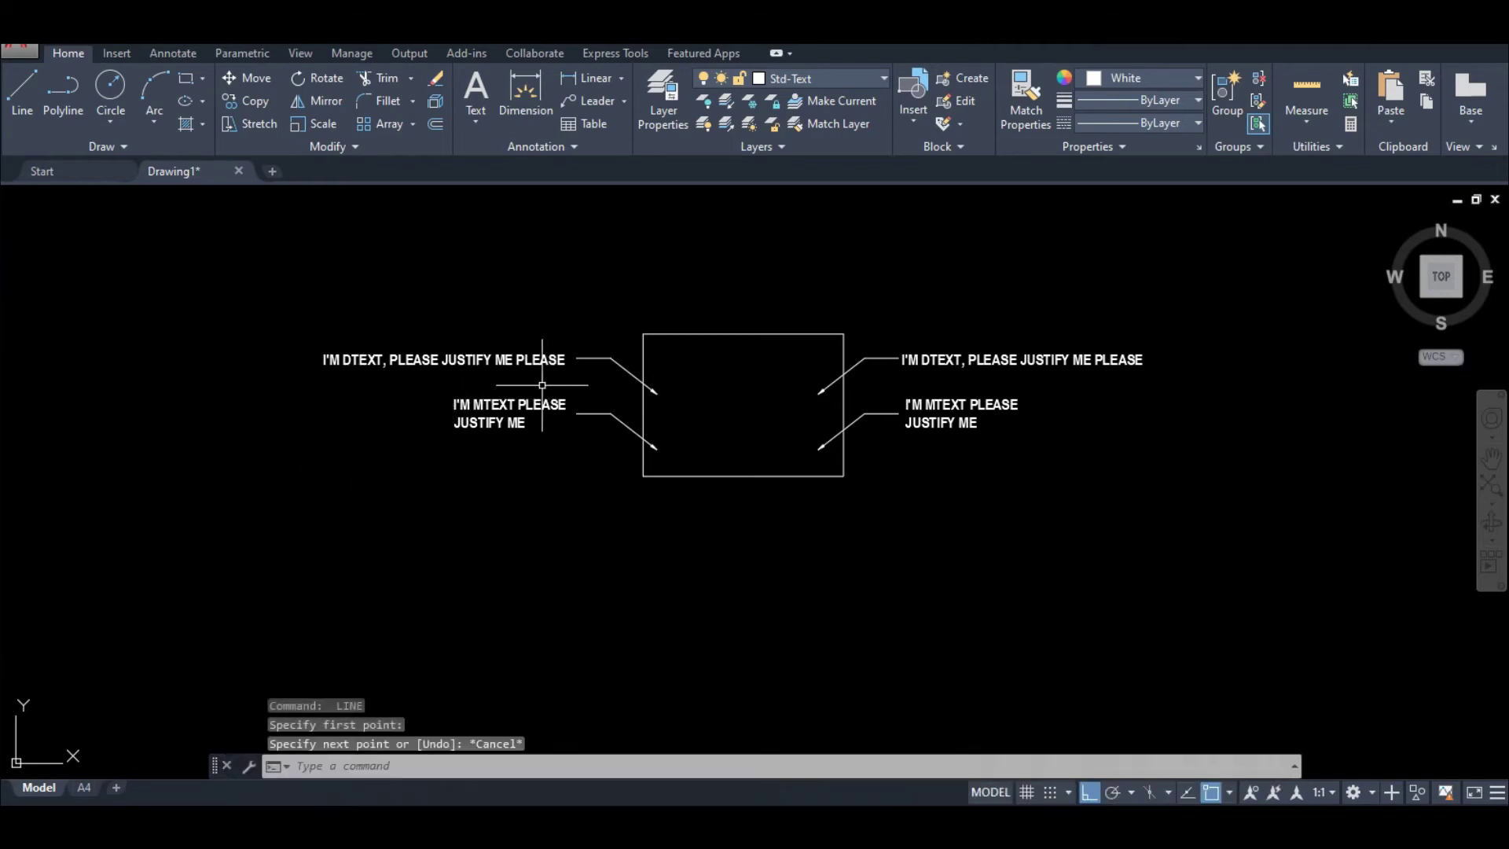
{"action": "left_click", "coordinate": [537, 360]}
Step: Change the left DTEXT label's Justify property from Left to Right in the Properties palette
{"action": "right_click", "coordinate": [537, 363]}
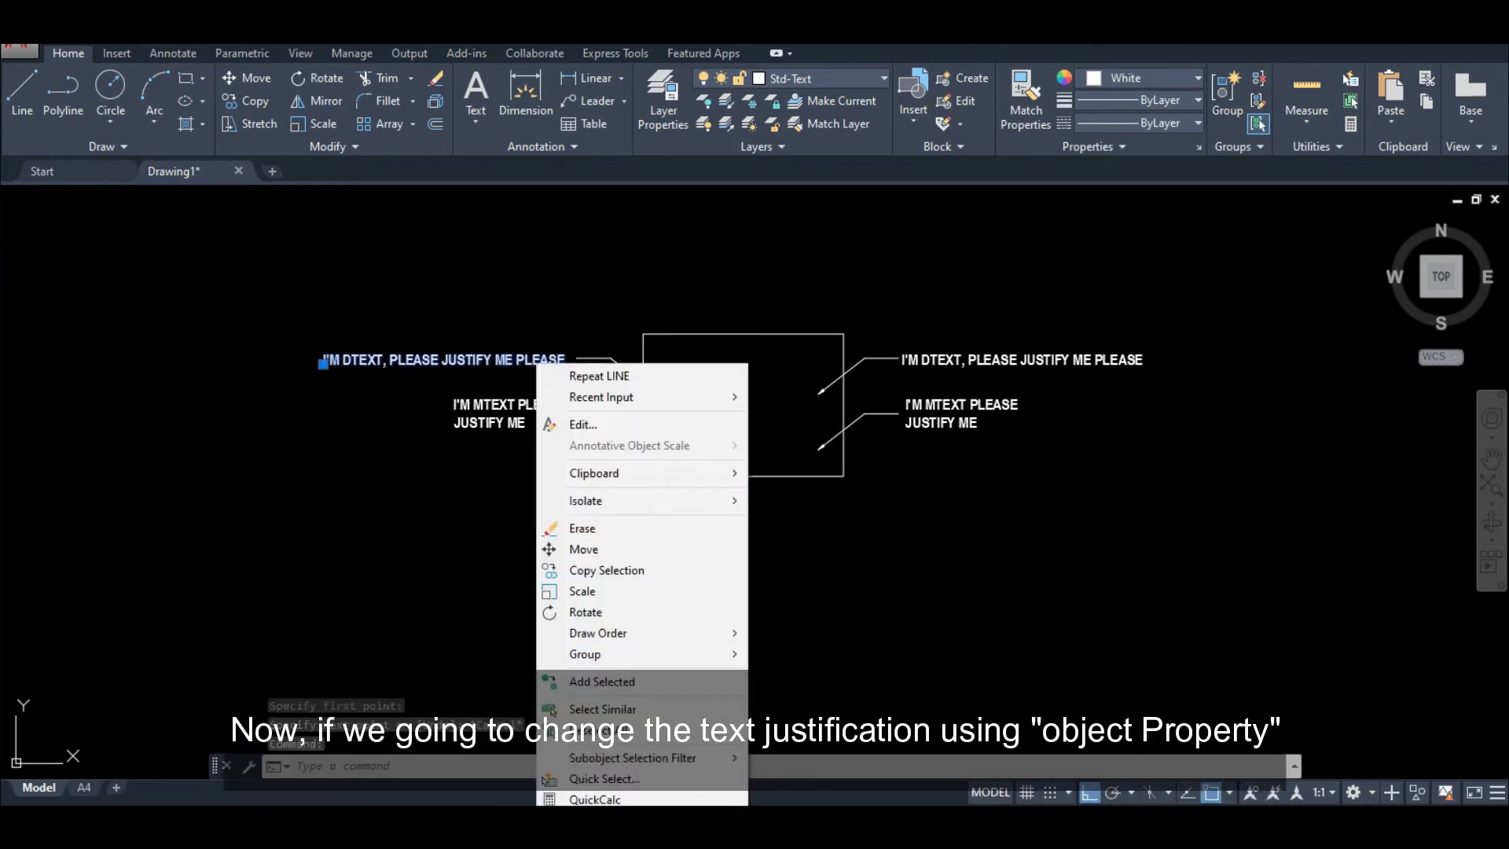
{"action": "left_click", "coordinate": [594, 840]}
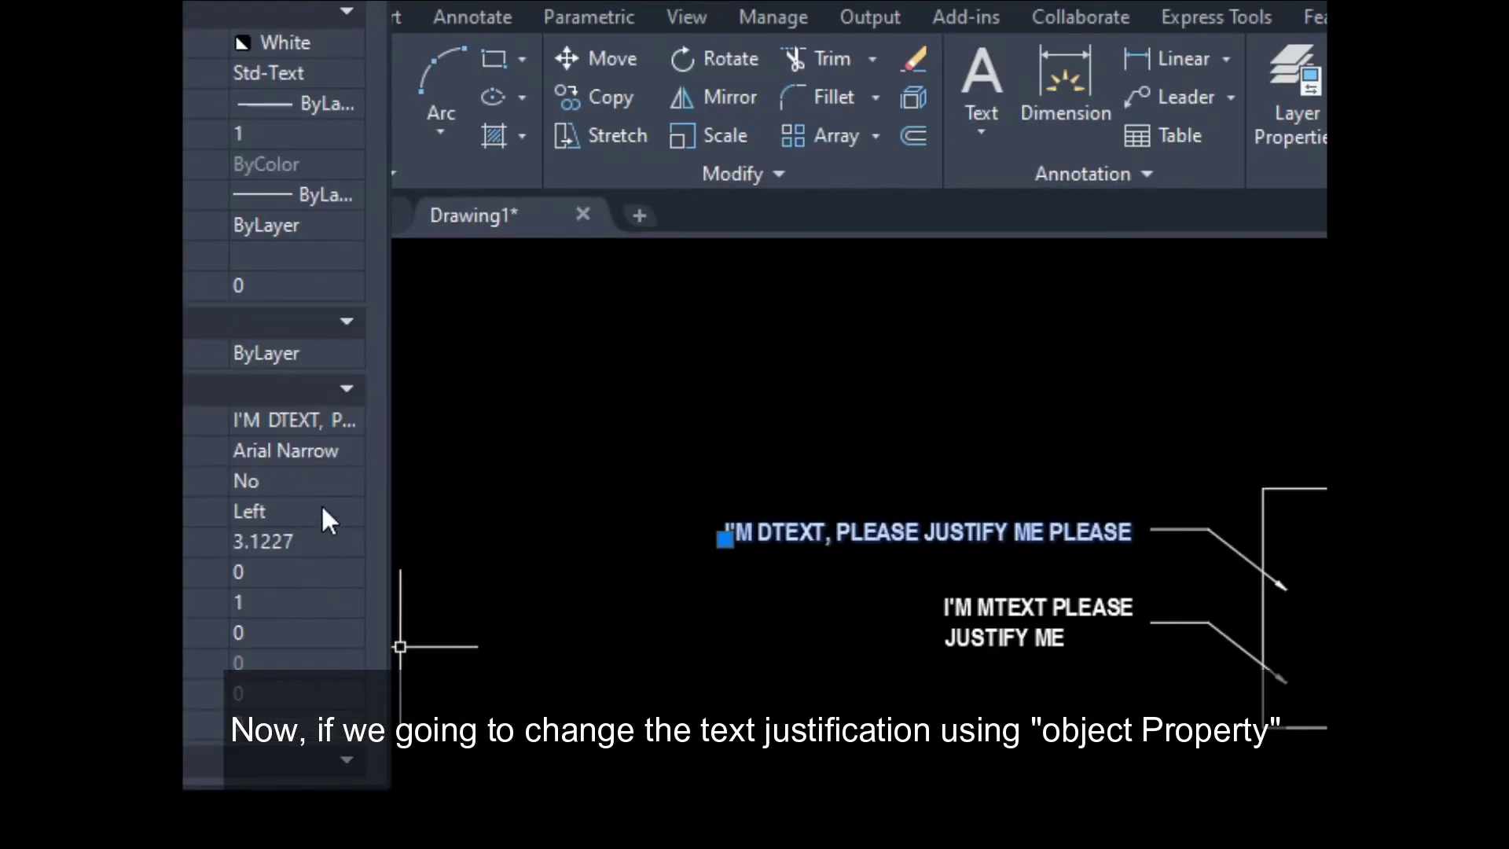
{"action": "left_click", "coordinate": [347, 511]}
{"action": "left_click", "coordinate": [351, 510]}
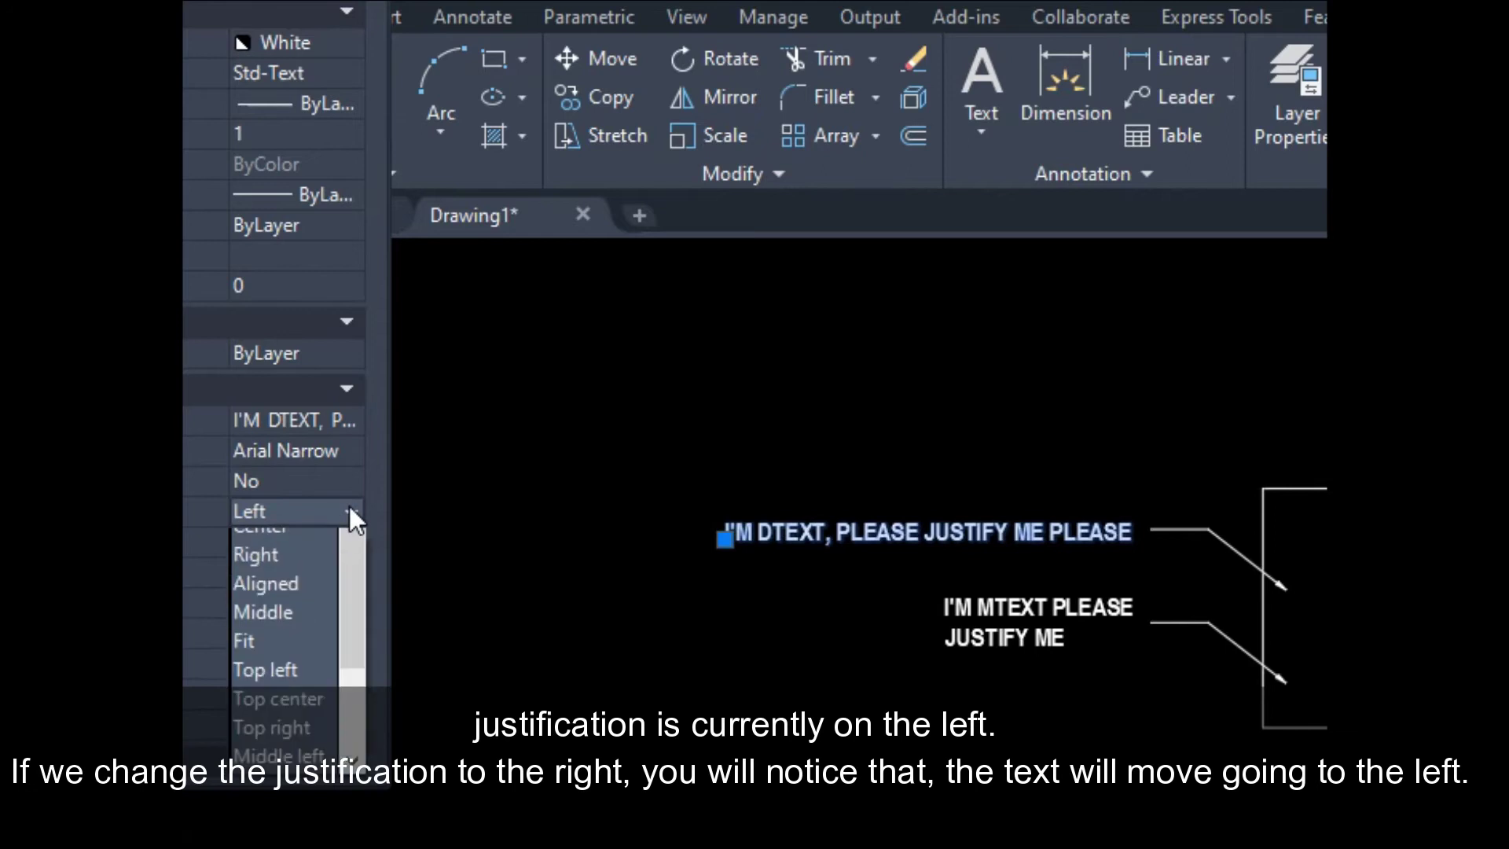
{"action": "left_click", "coordinate": [287, 589]}
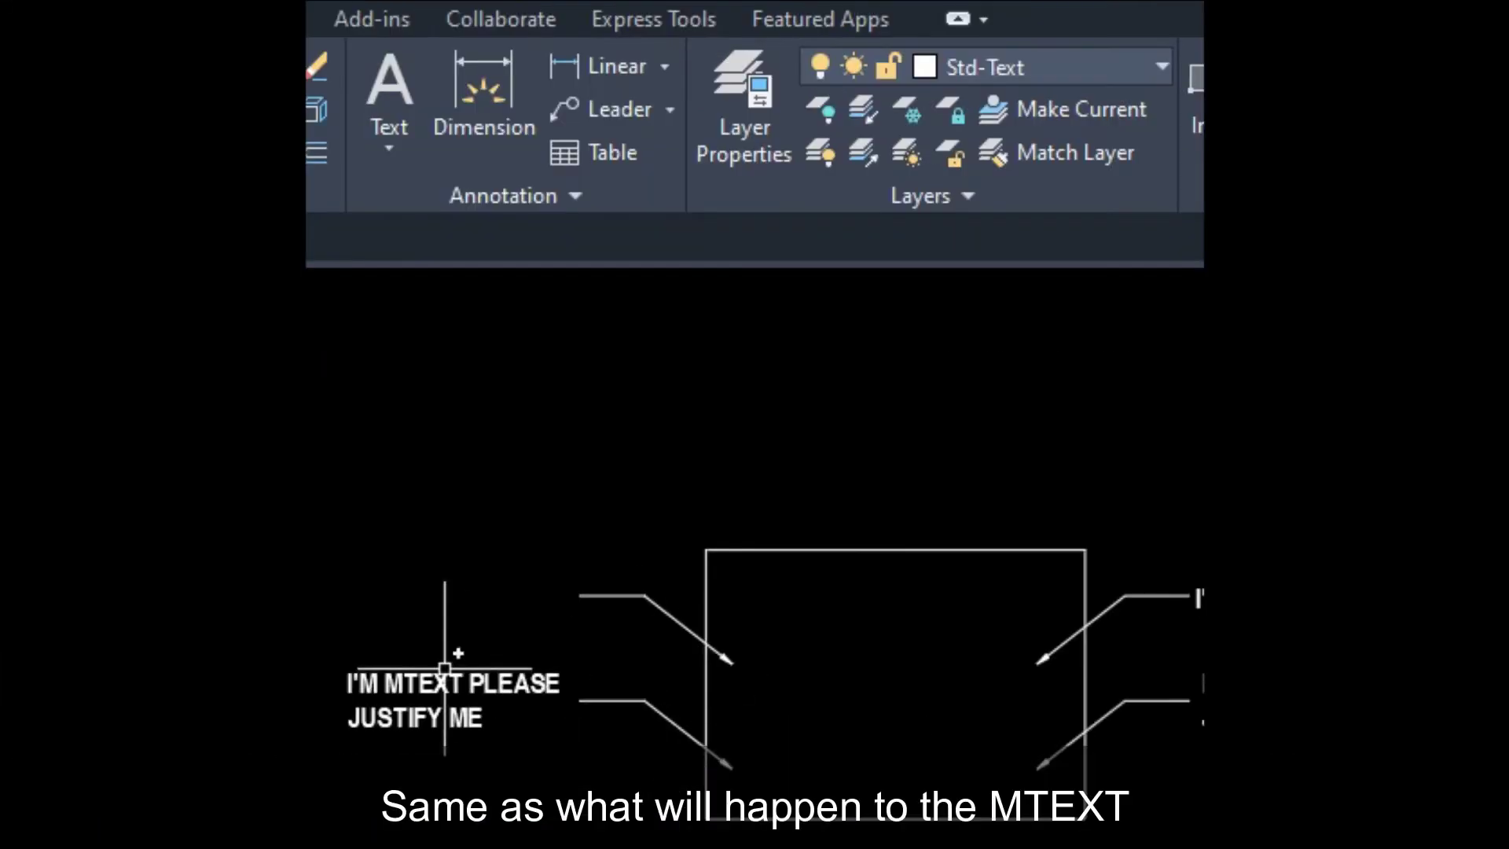
Step: Apply Right paragraph alignment to all text of the left MTEXT label in the Text Editor
{"action": "left_click", "coordinate": [495, 401]}
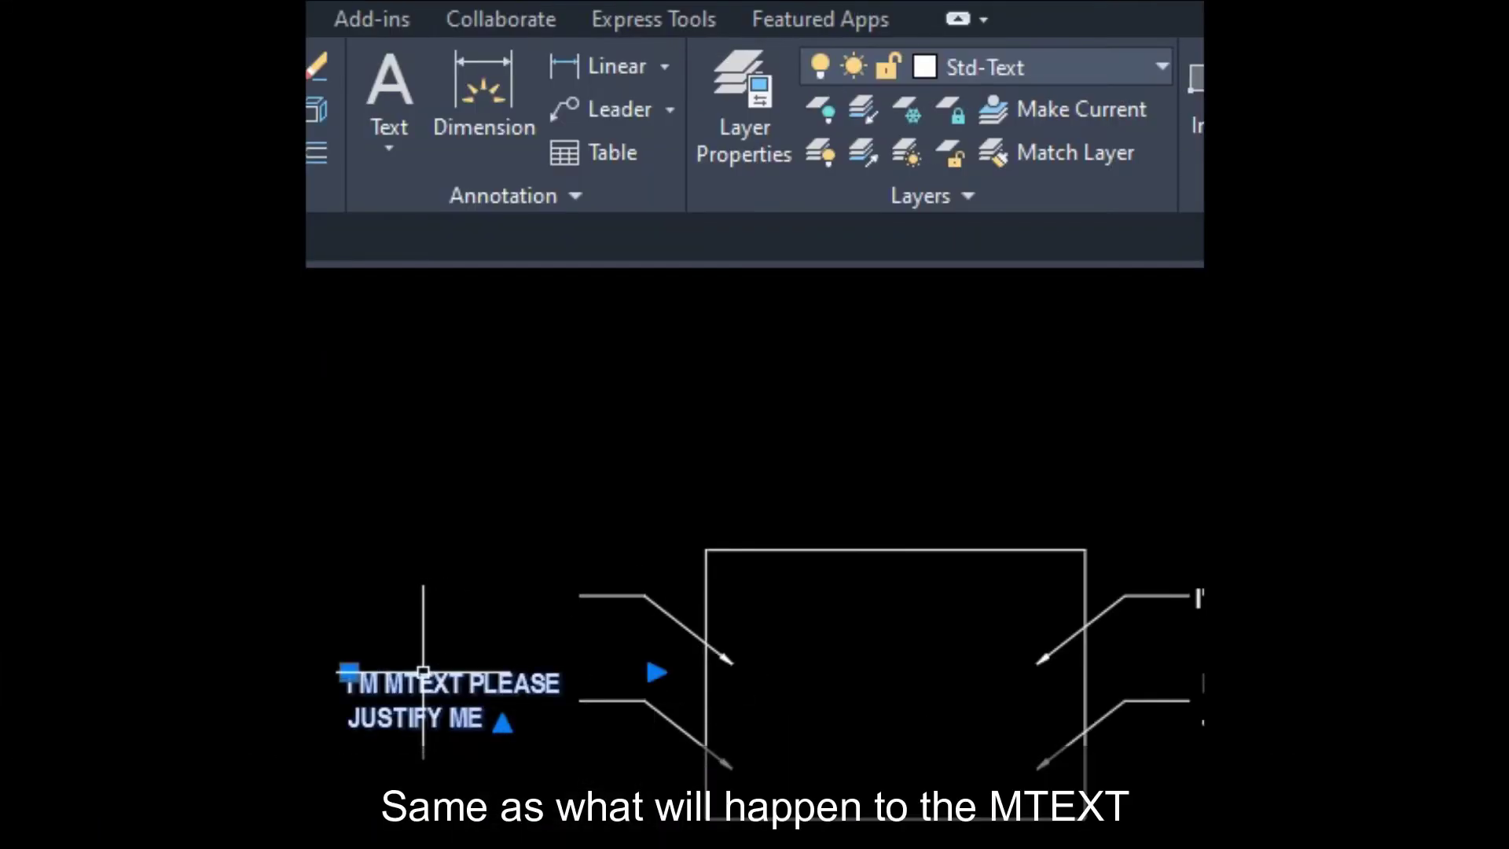
{"action": "double_click", "coordinate": [429, 682]}
{"action": "key", "text": "ctrl+a"}
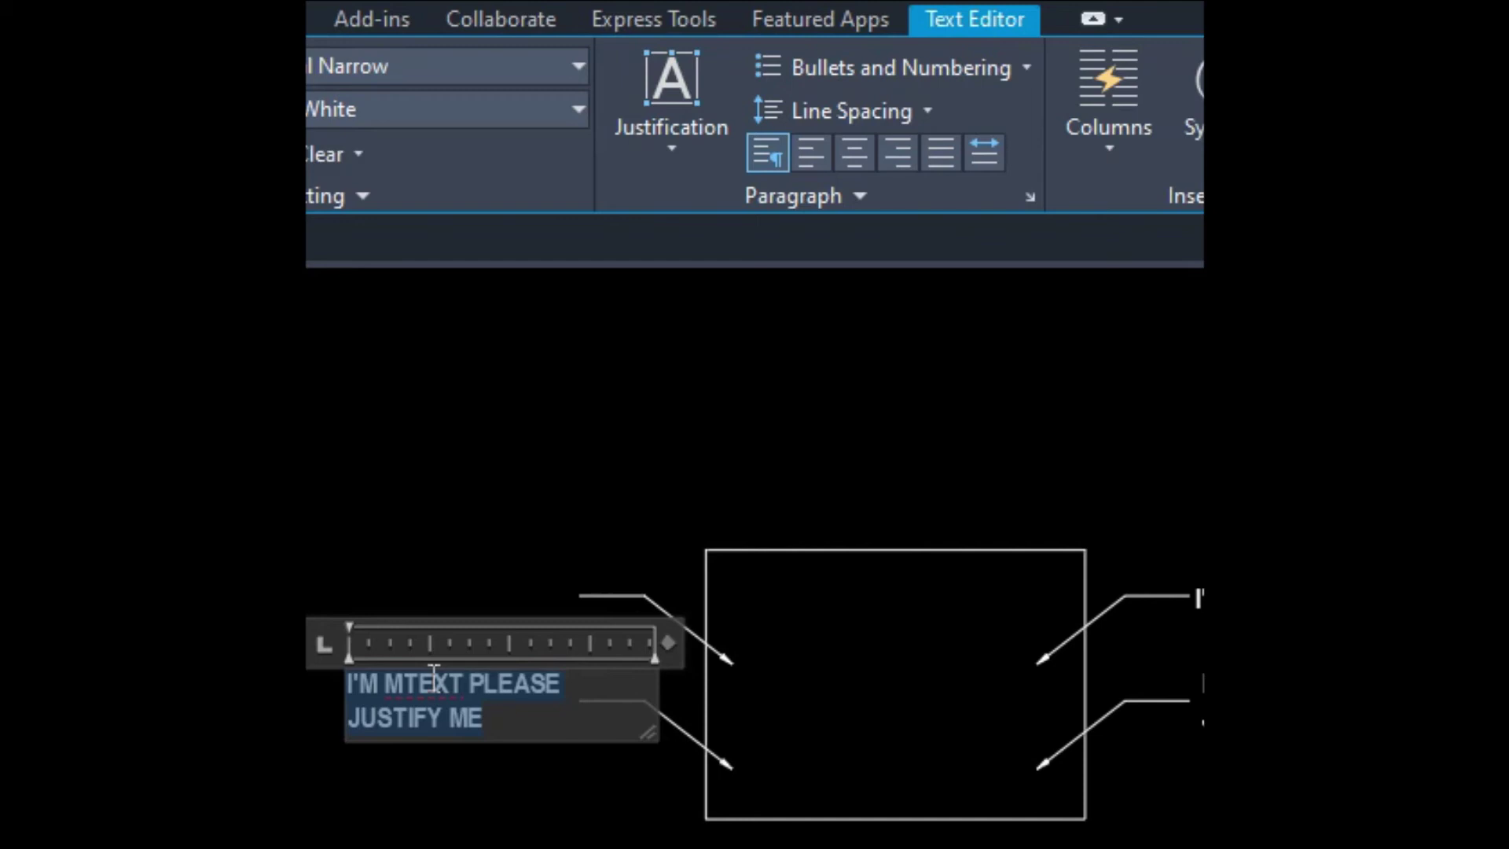
{"action": "left_click", "coordinate": [896, 157]}
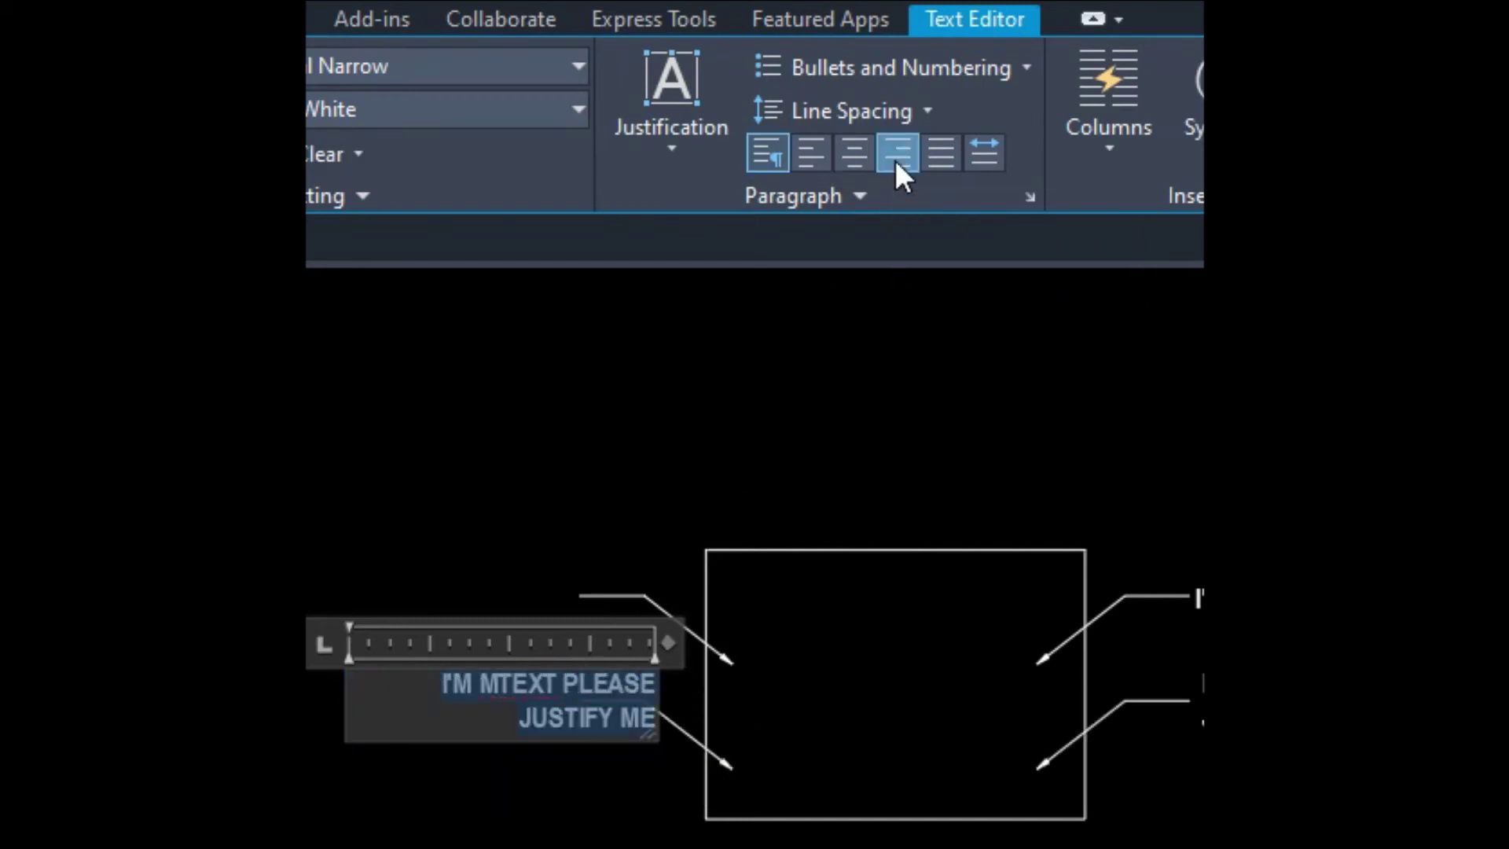
{"action": "left_click", "coordinate": [614, 778]}
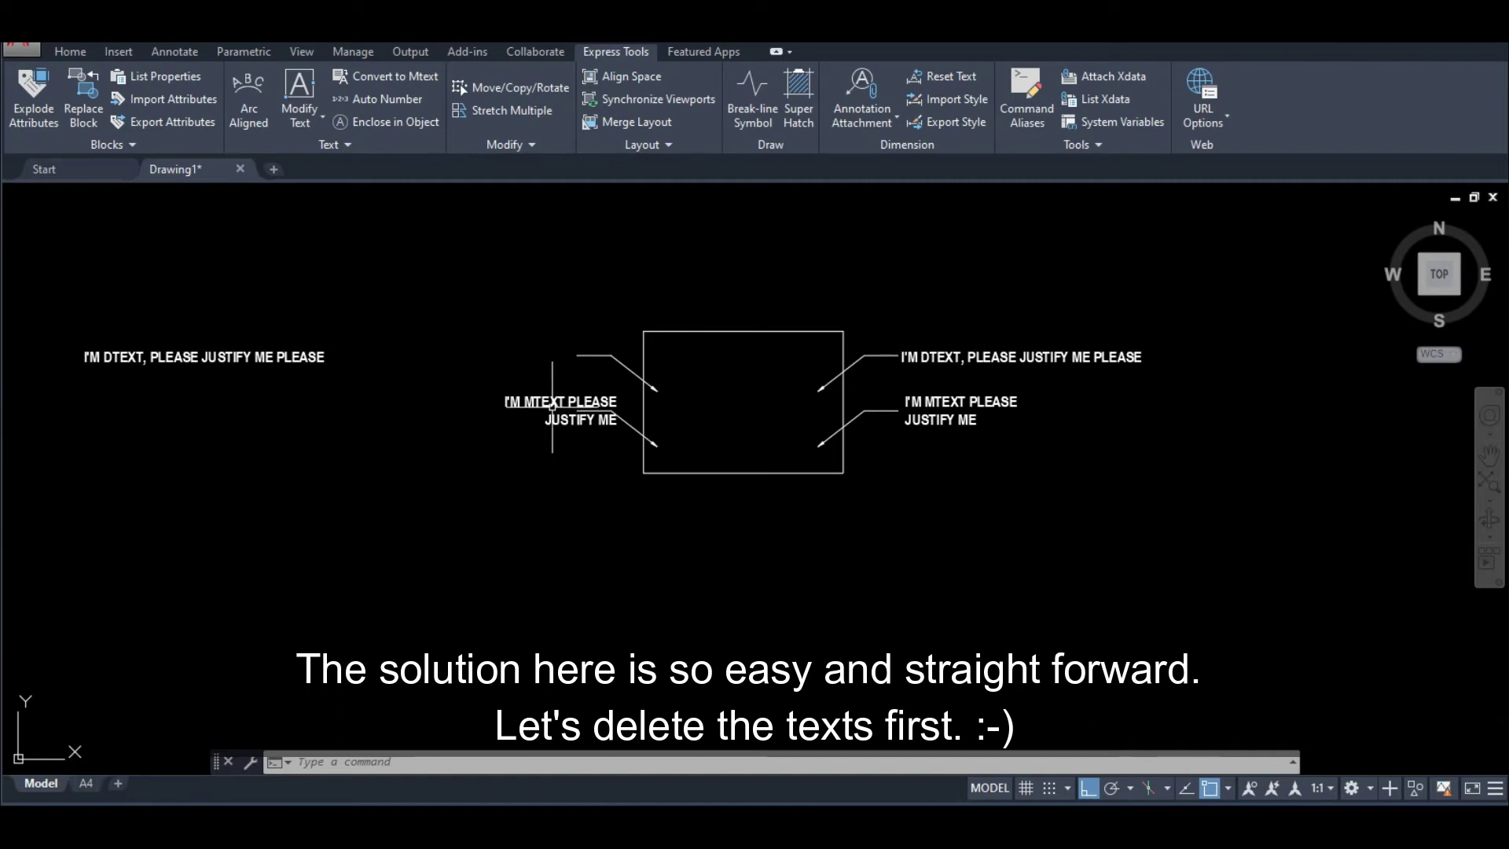
Step: Erase both misplaced left DTEXT and MTEXT labels
{"action": "left_click", "coordinate": [552, 405]}
{"action": "left_click", "coordinate": [320, 356]}
{"action": "right_click", "coordinate": [318, 361]}
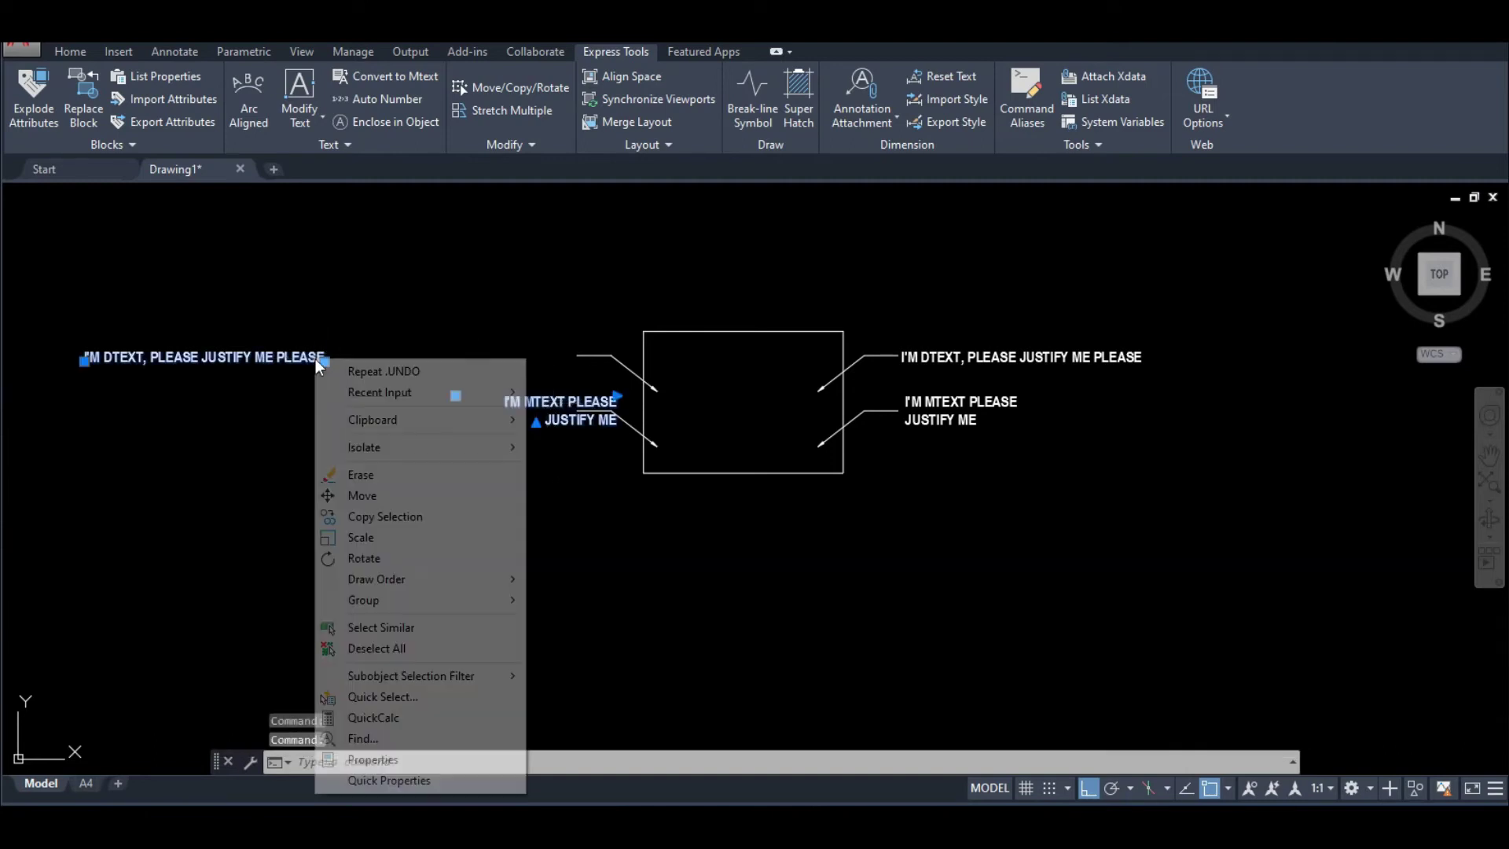
{"action": "left_click", "coordinate": [361, 474]}
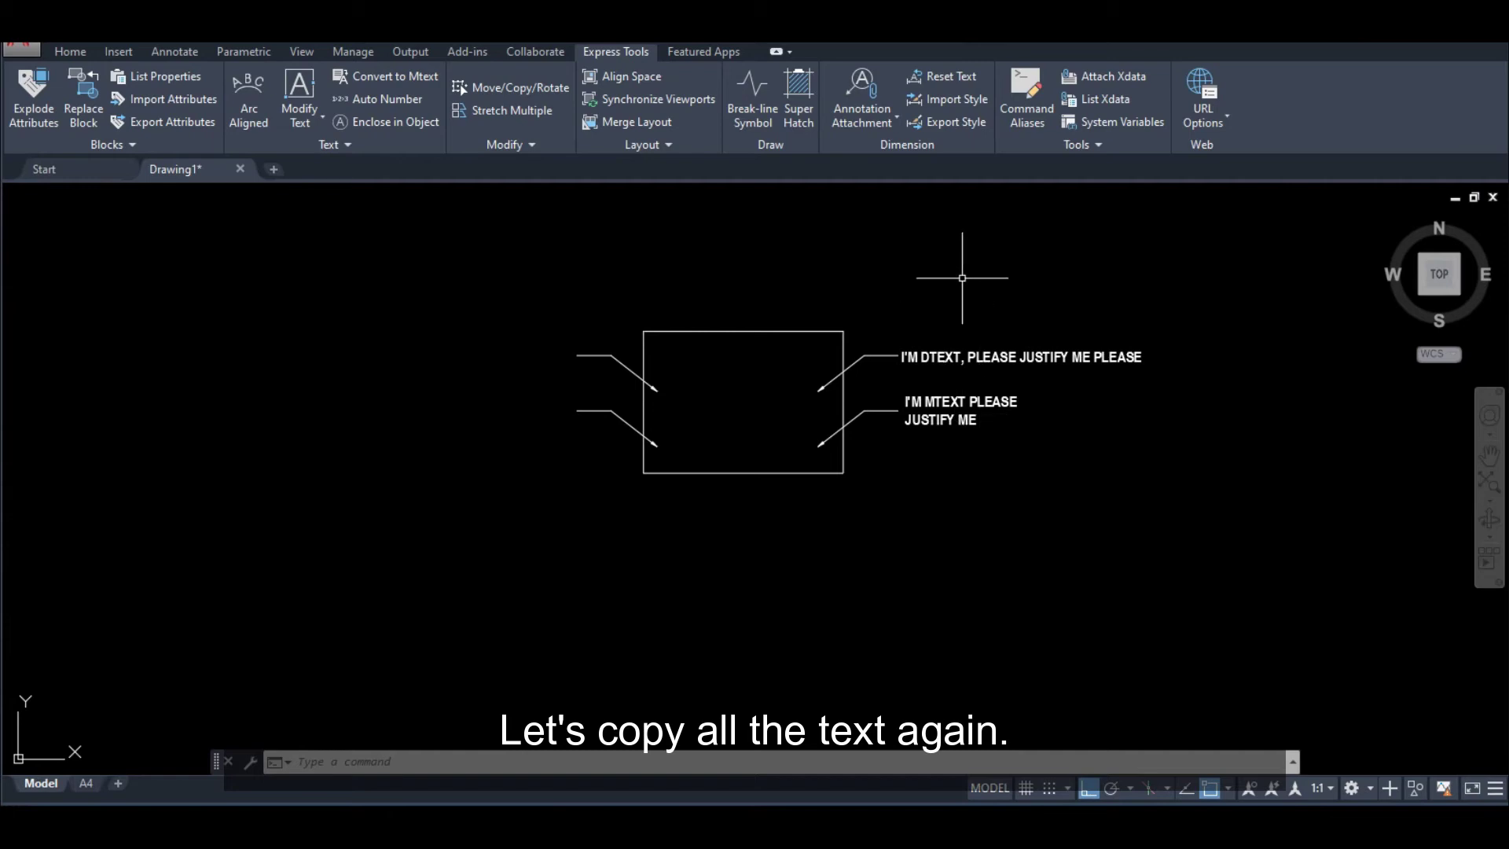
Step: Copy both right-side callout labels again to the left leaders with Home > Copy
{"action": "left_click", "coordinate": [71, 52]}
{"action": "left_click", "coordinate": [241, 97]}
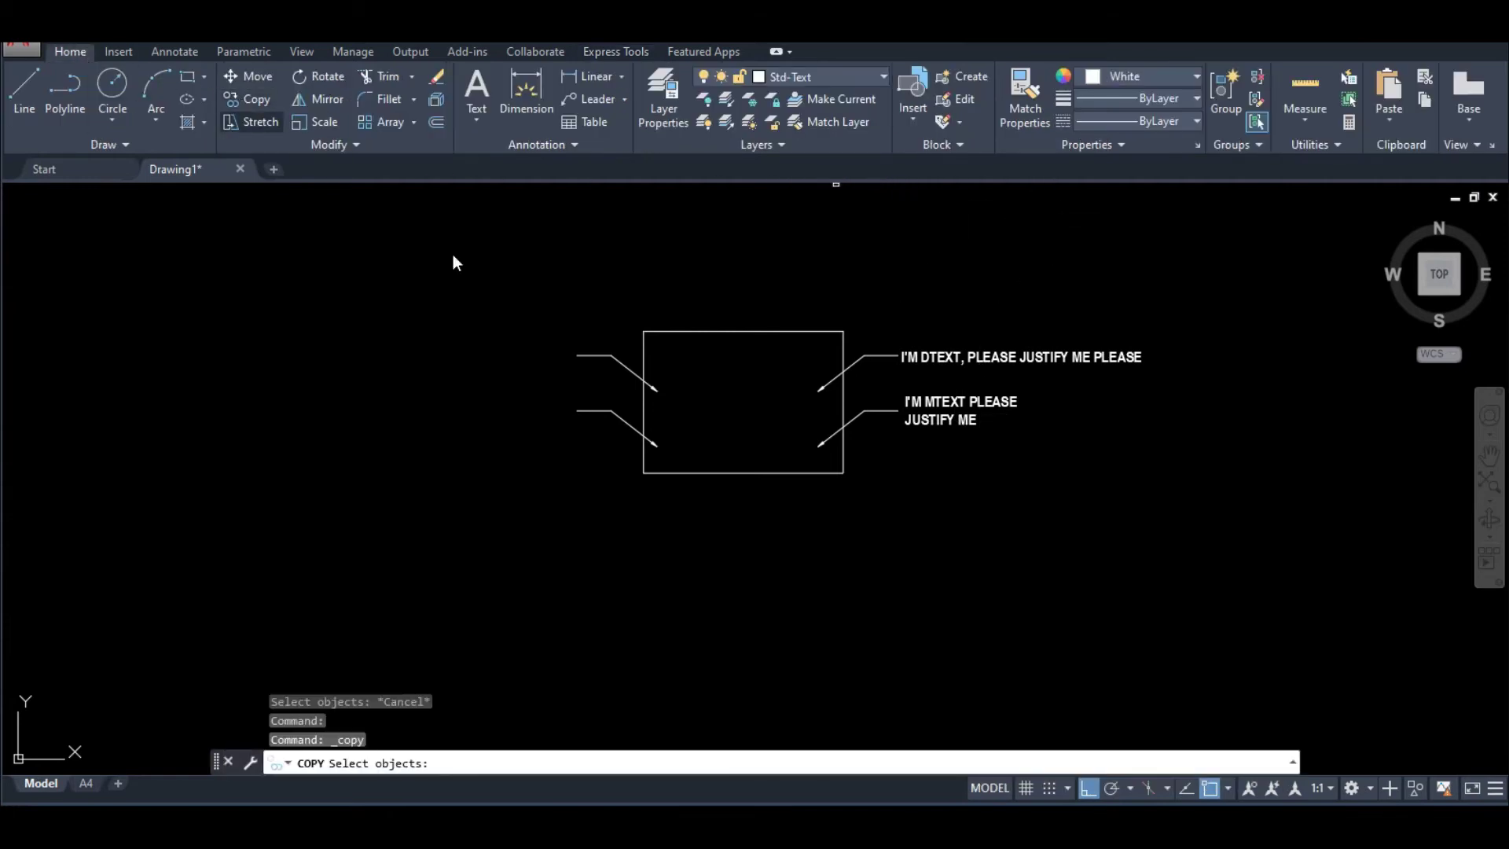
{"action": "left_click", "coordinate": [969, 454]}
{"action": "left_click", "coordinate": [904, 337]}
{"action": "key", "text": "Return"}
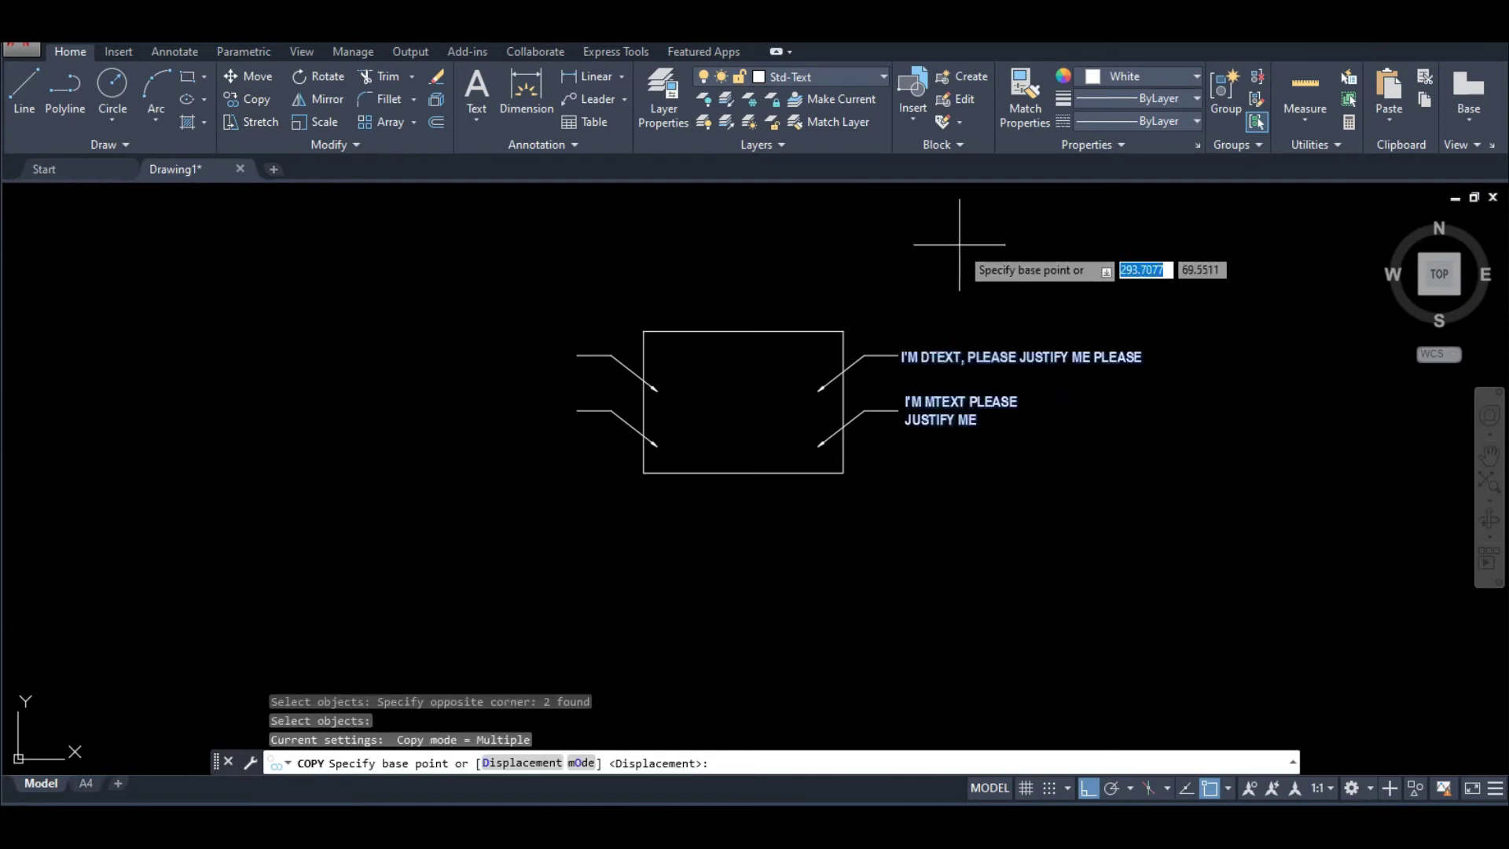
{"action": "left_click", "coordinate": [996, 248]}
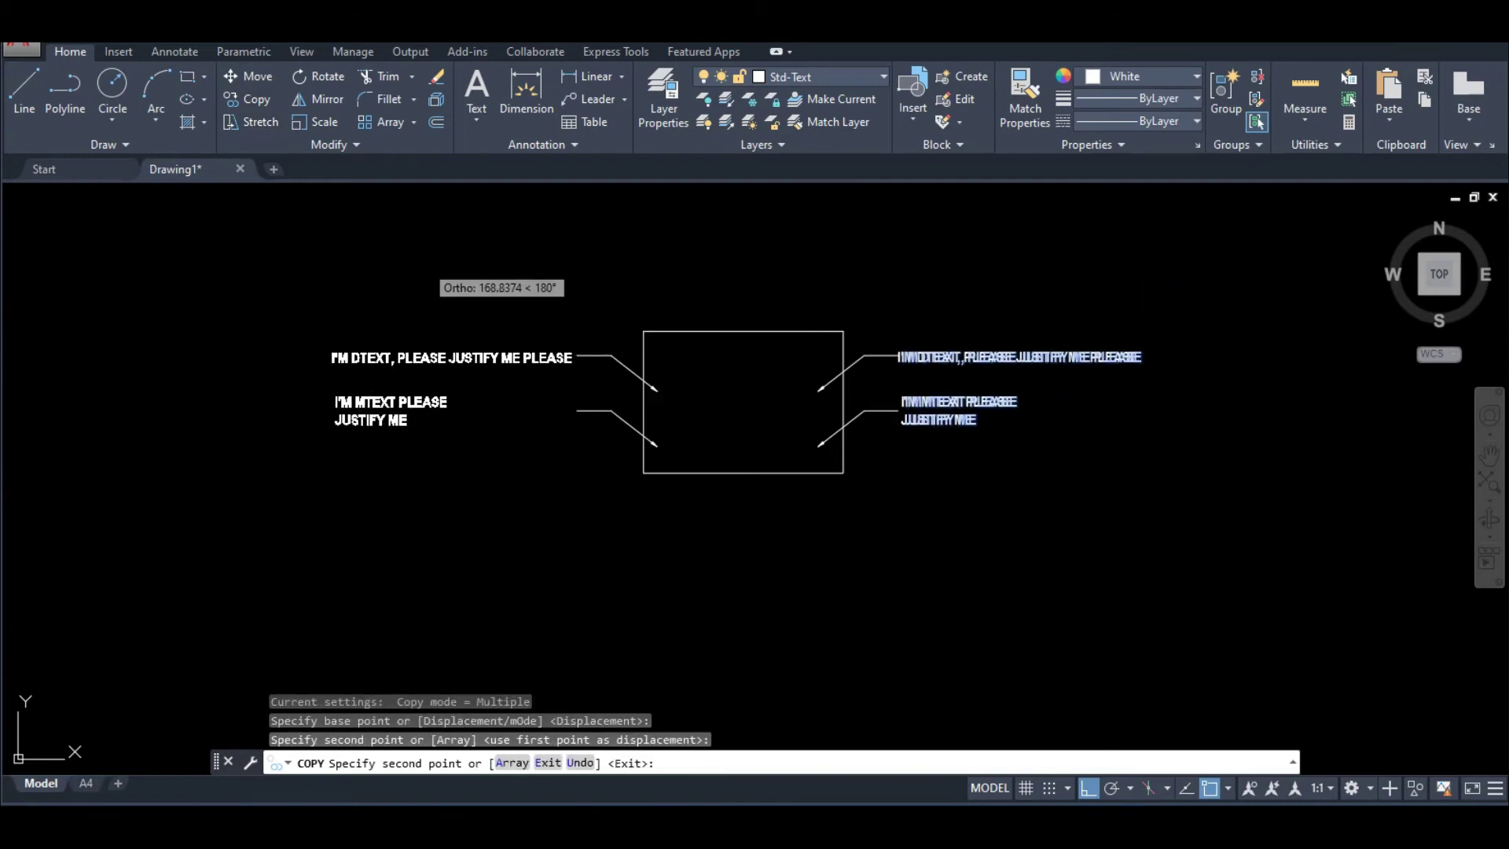
{"action": "left_click", "coordinate": [423, 263]}
{"action": "right_click", "coordinate": [423, 262]}
Step: Move the left MTEXT label rightward to just beside its leader line's end
{"action": "left_click", "coordinate": [454, 278]}
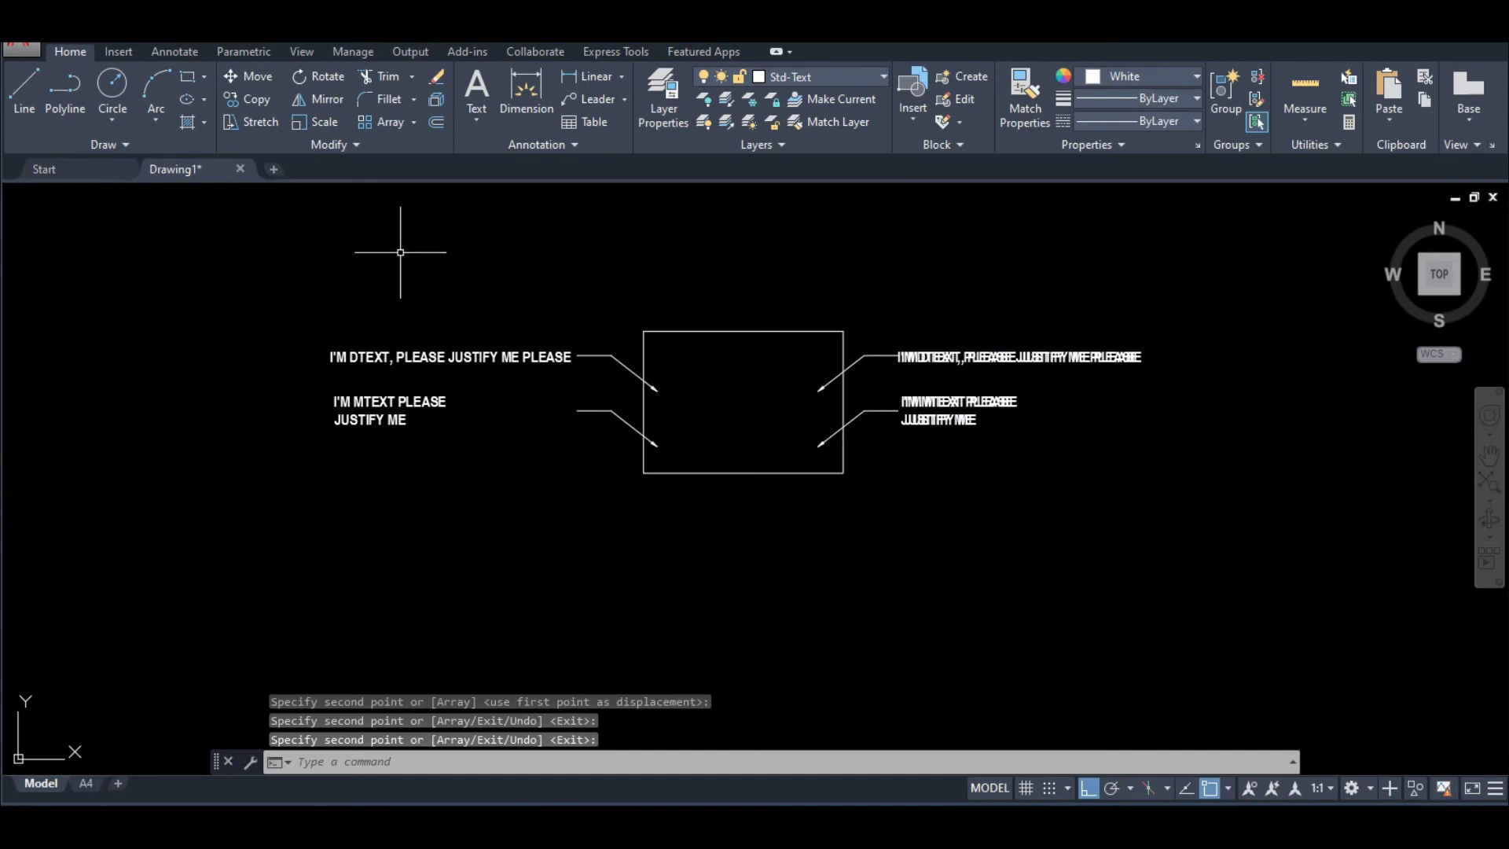
{"action": "left_click", "coordinate": [245, 79]}
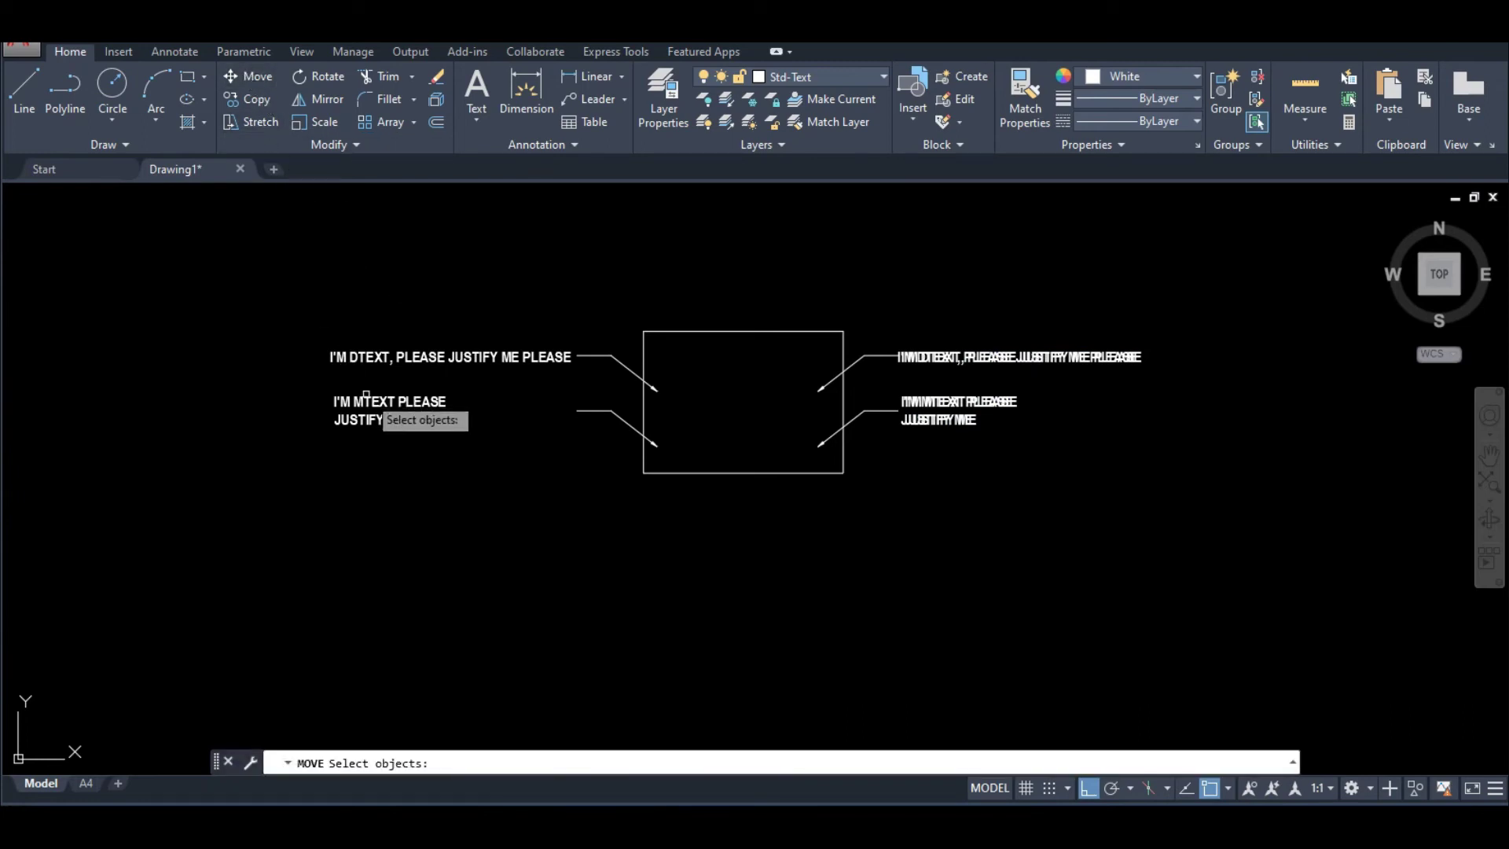
{"action": "left_click", "coordinate": [377, 420]}
{"action": "key", "text": "Return"}
{"action": "left_click", "coordinate": [366, 463]}
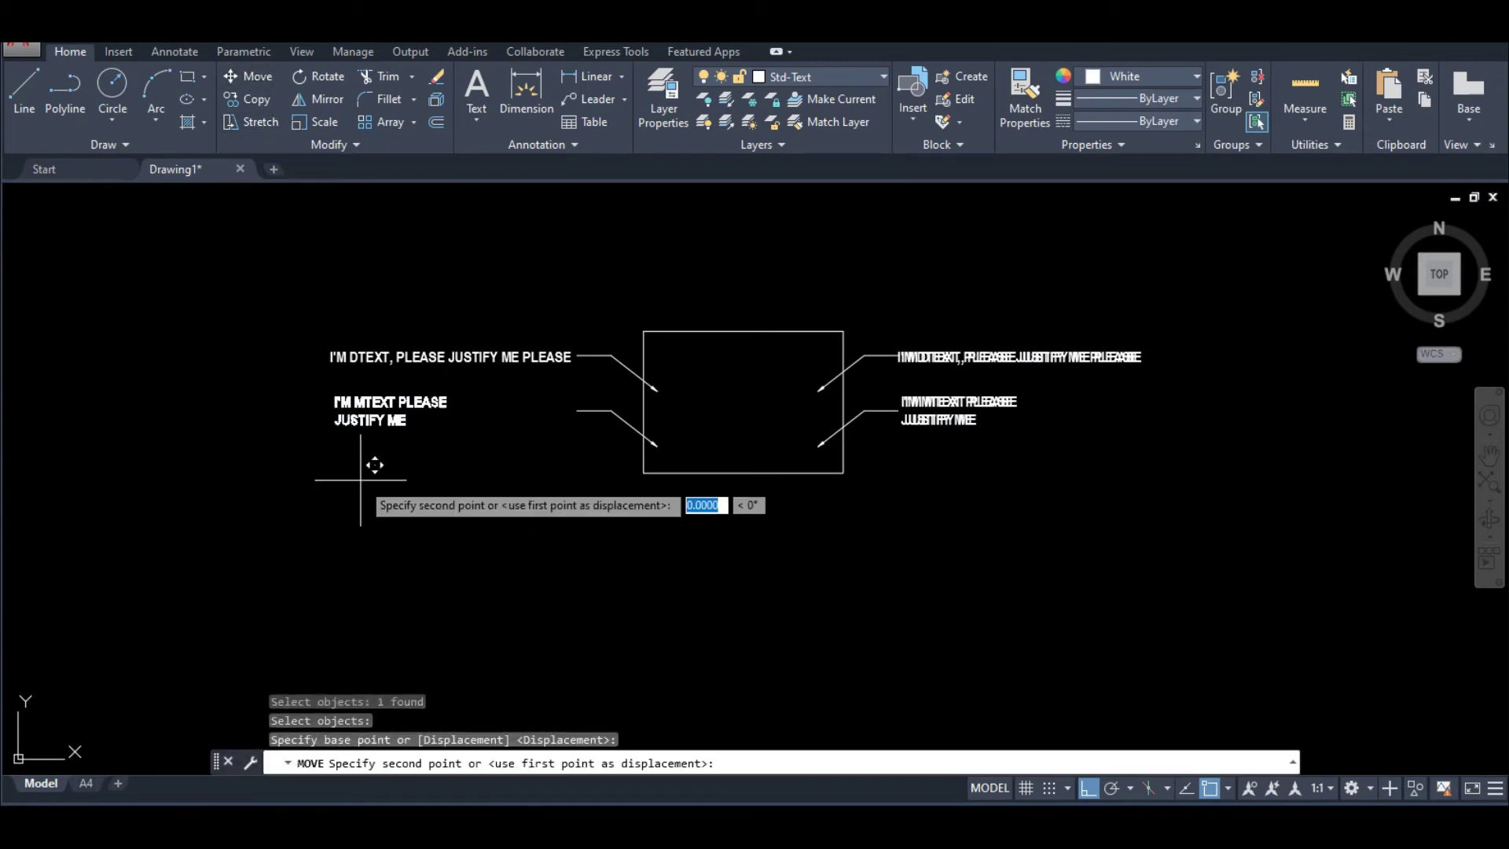
{"action": "left_click", "coordinate": [486, 487]}
{"action": "right_click", "coordinate": [486, 487]}
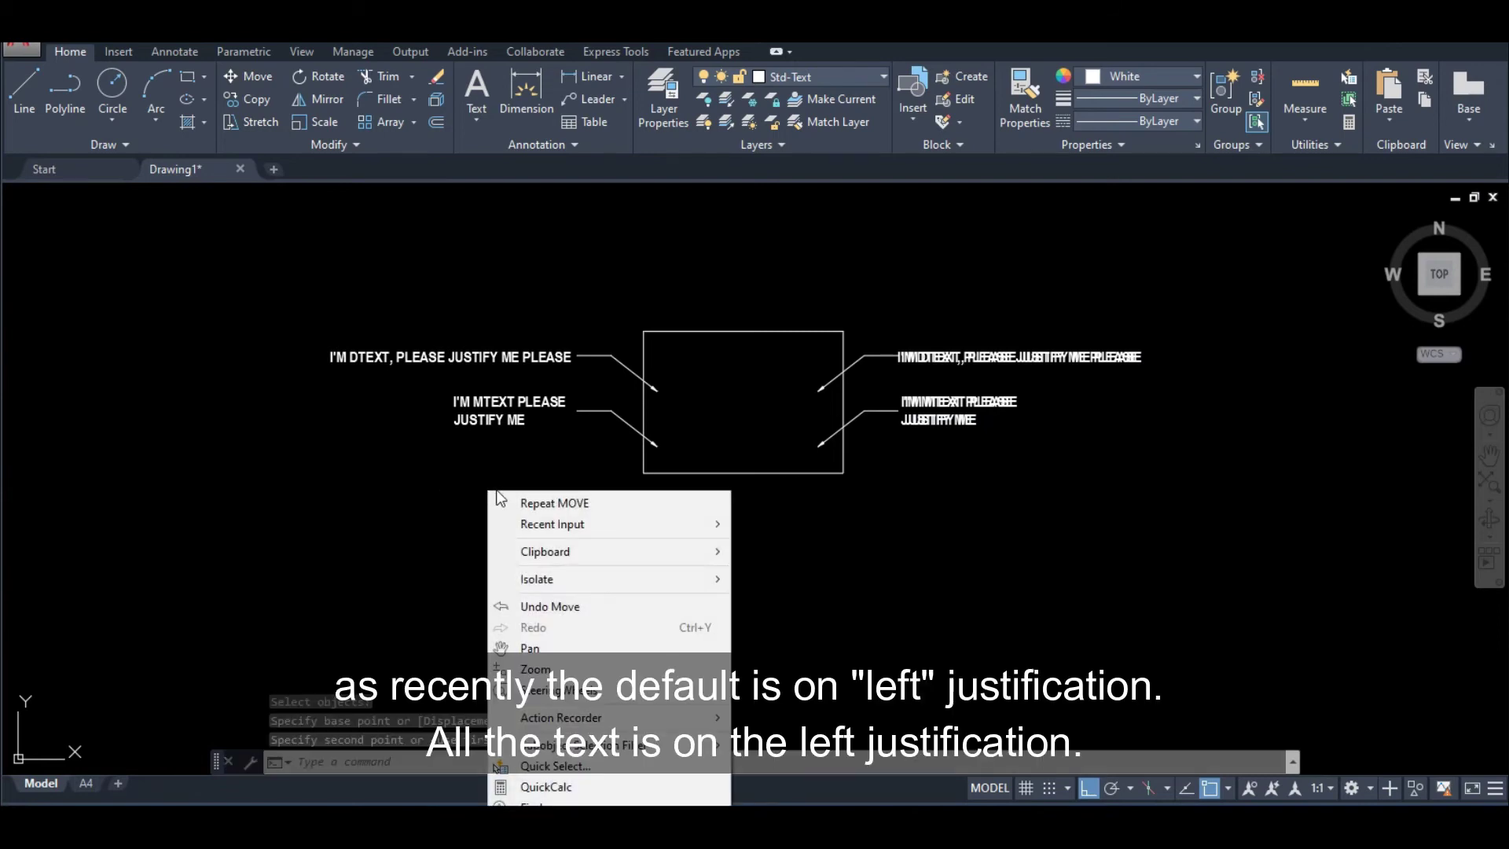
{"action": "key", "text": "Escape"}
Step: Inspect the grips of the left DTEXT and MTEXT labels to check their justification points
{"action": "left_click", "coordinate": [459, 465]}
{"action": "key", "text": "Escape"}
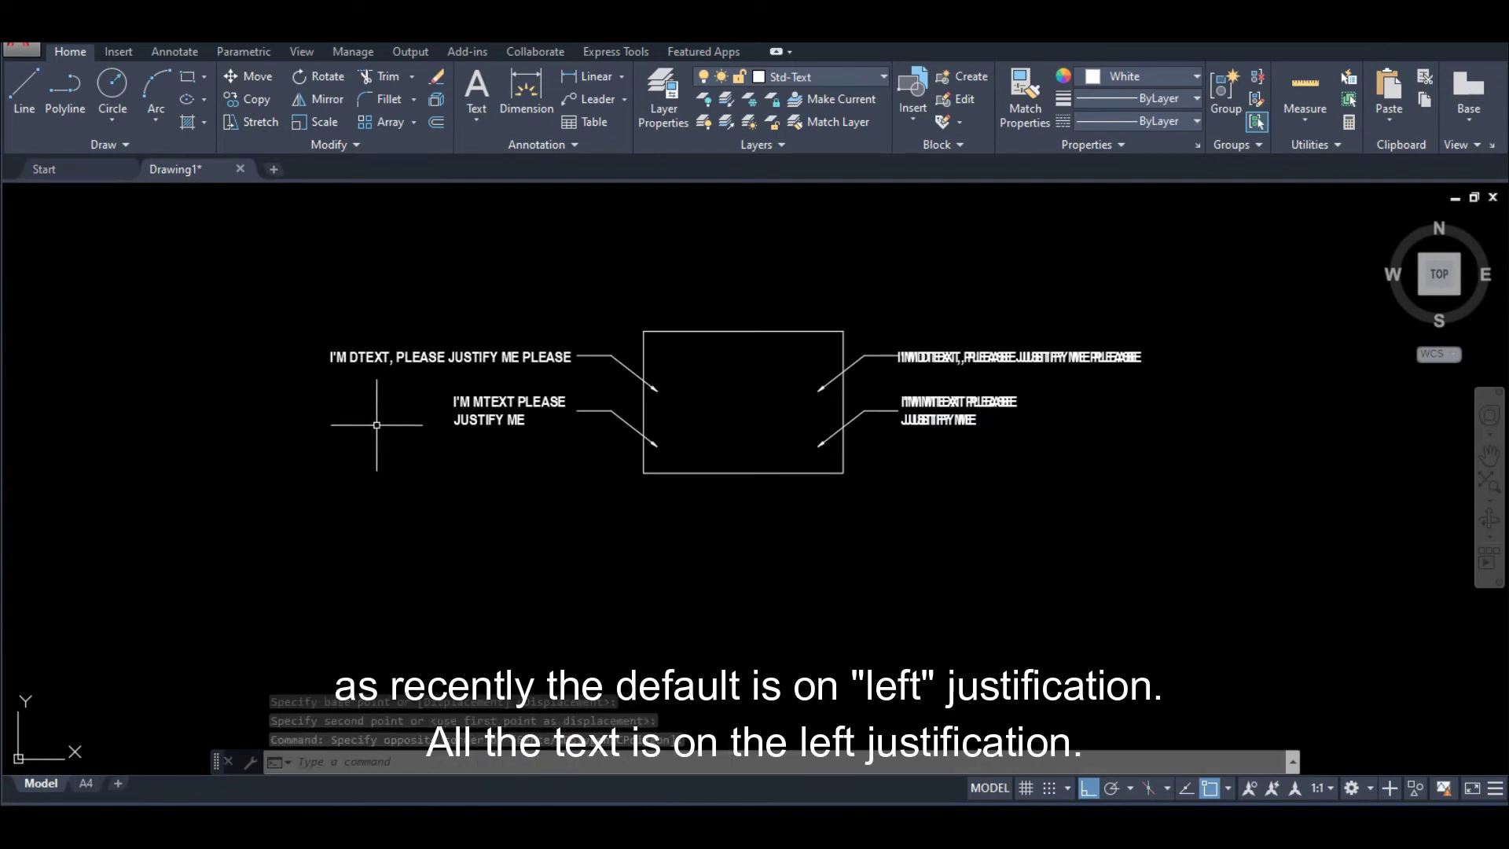
{"action": "left_click", "coordinate": [346, 357]}
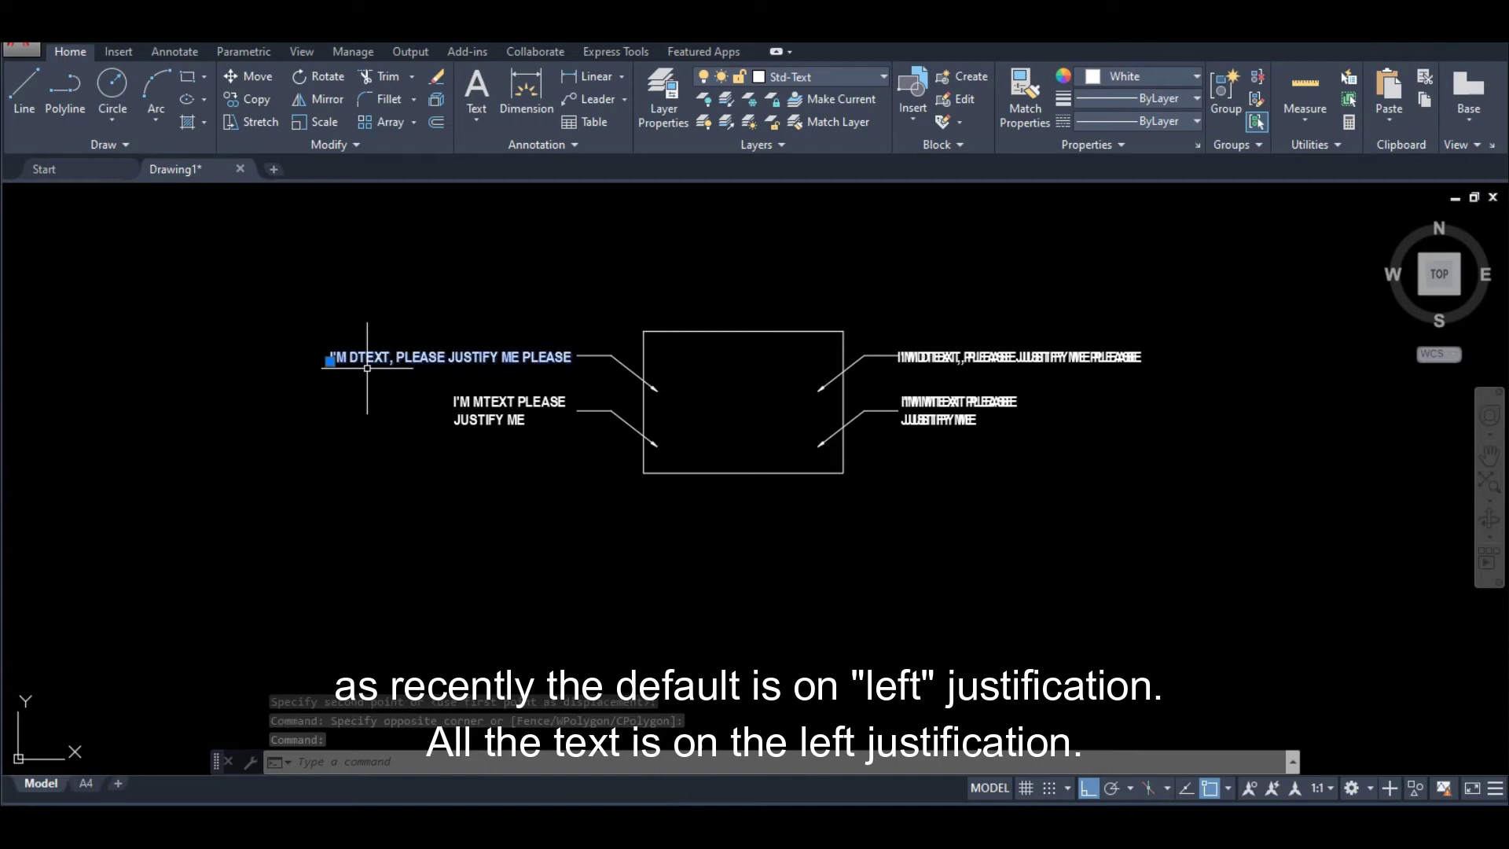
{"action": "key", "text": "Escape"}
{"action": "left_click", "coordinate": [462, 402]}
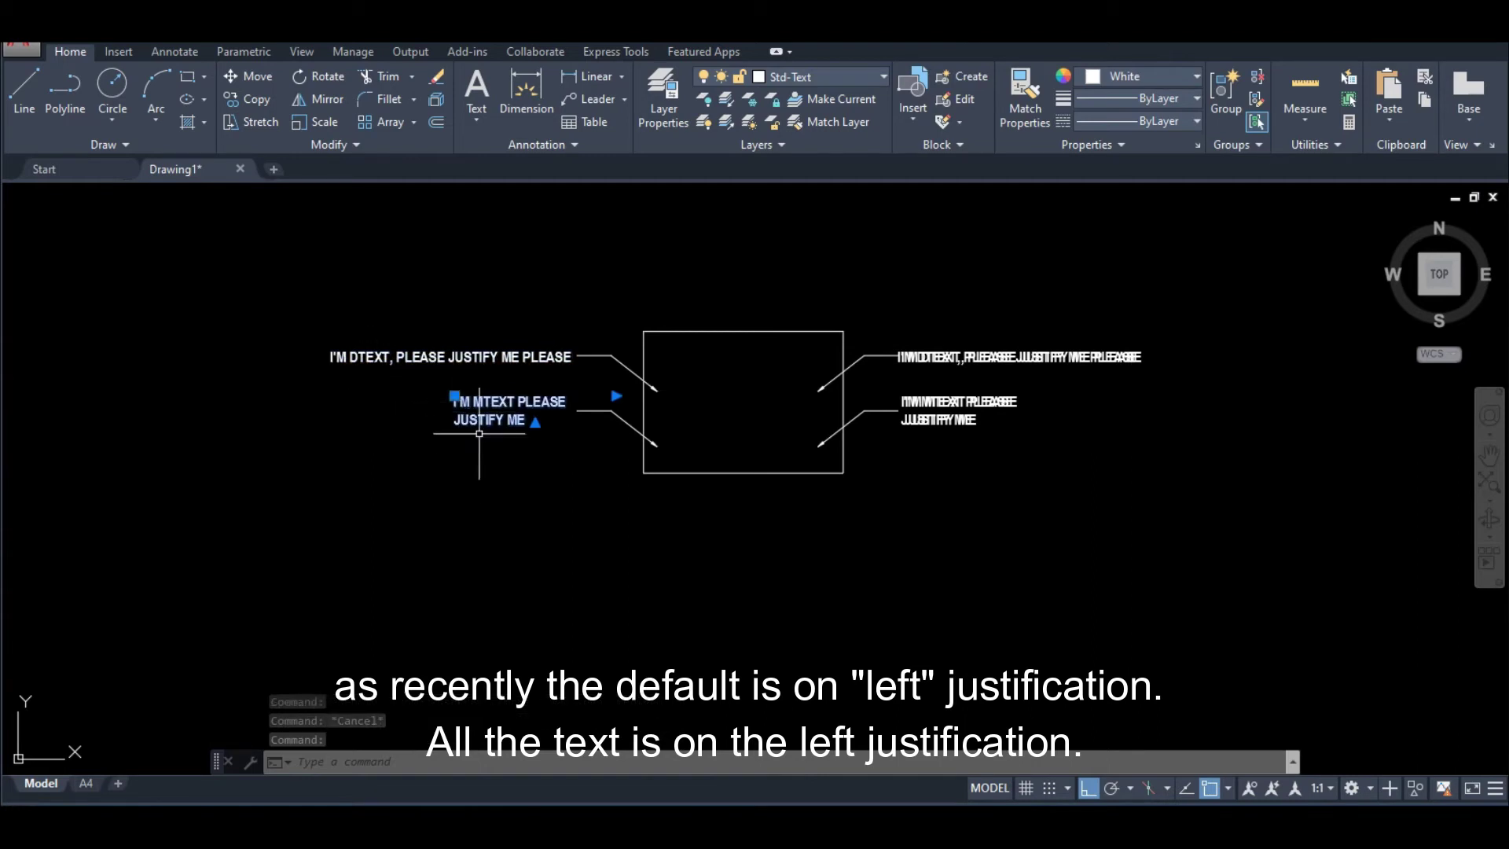
{"action": "key", "text": "Escape"}
{"action": "key", "text": "Escape"}
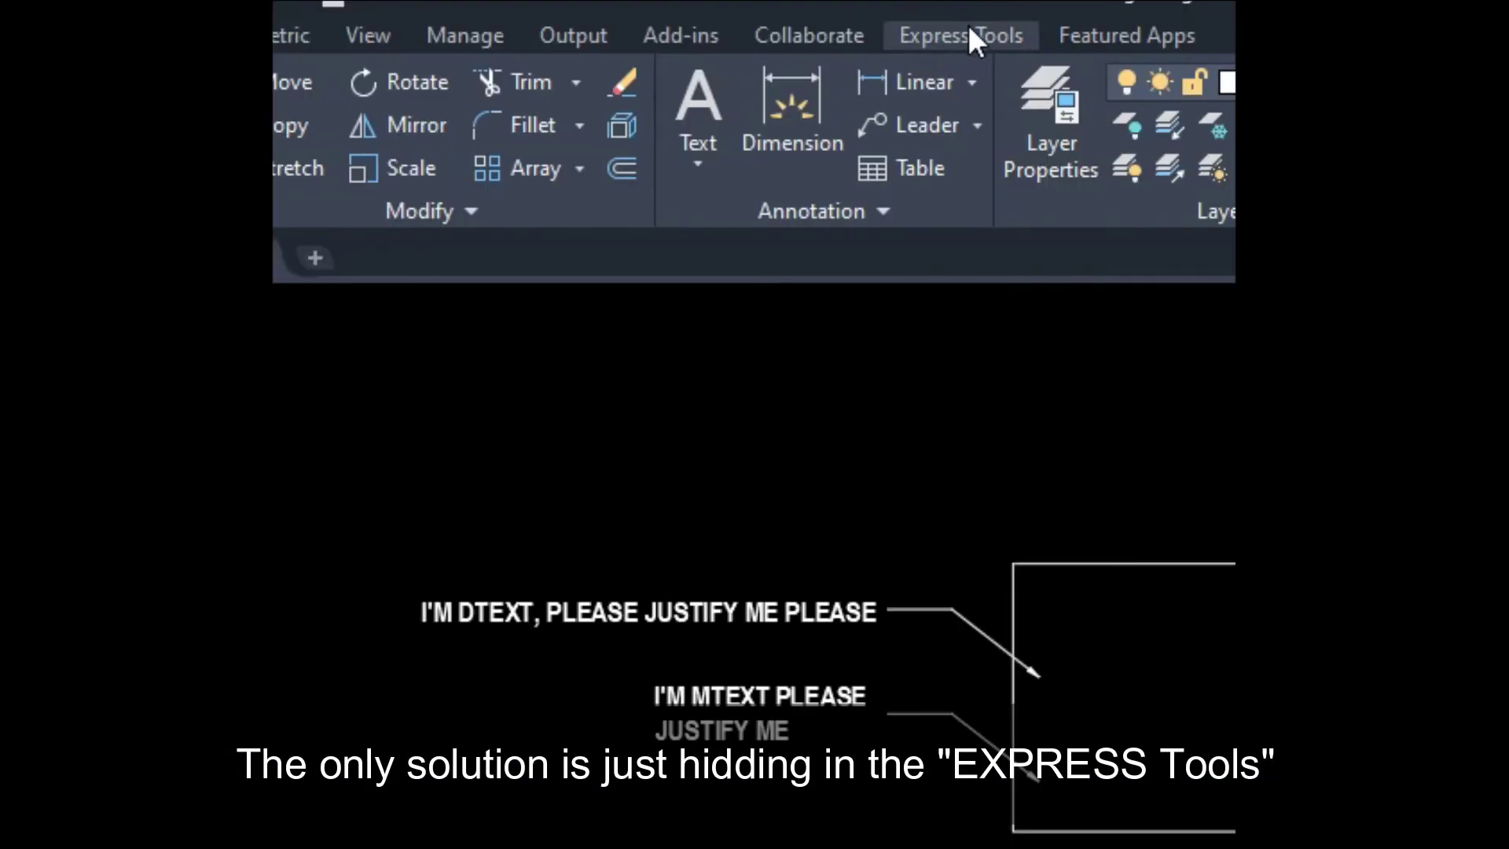
Step: Set the left DTEXT label to Right justification in place with Express Tools Modify Text > Justify
{"action": "left_click", "coordinate": [619, 51]}
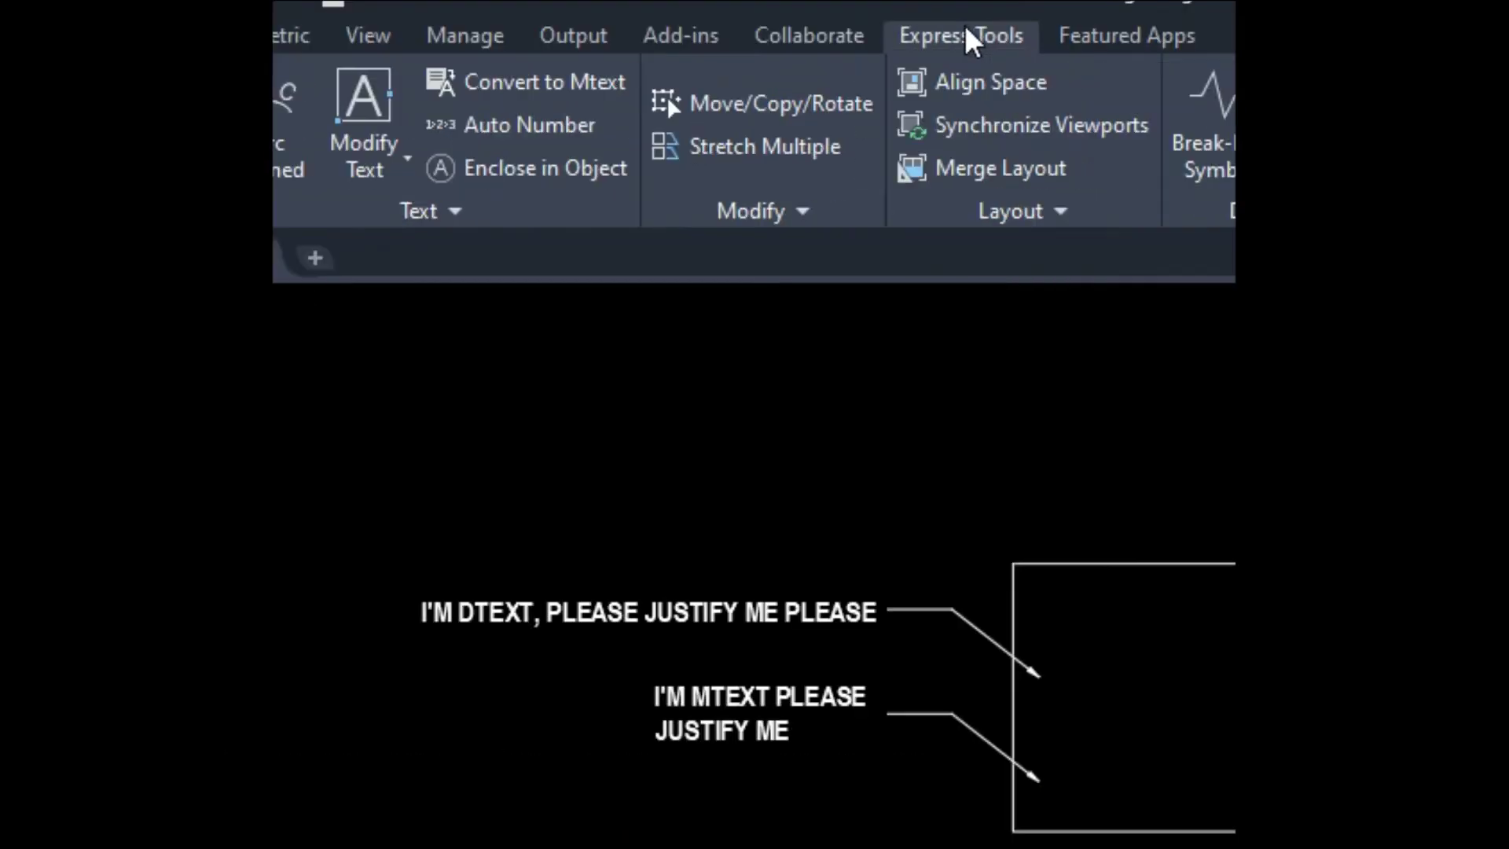
{"action": "left_click", "coordinate": [366, 165]}
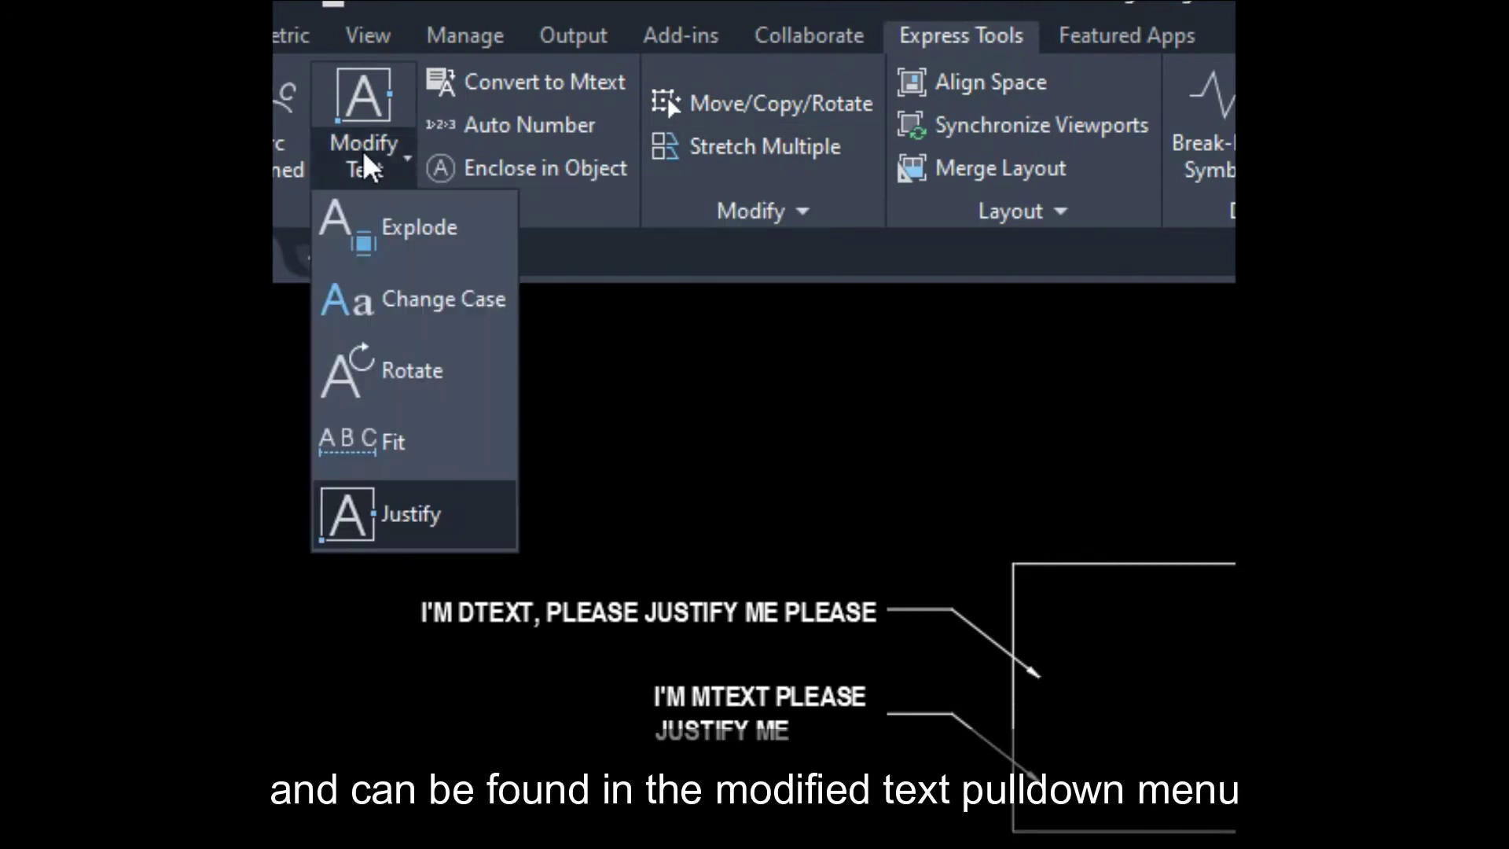
{"action": "left_click", "coordinate": [421, 519]}
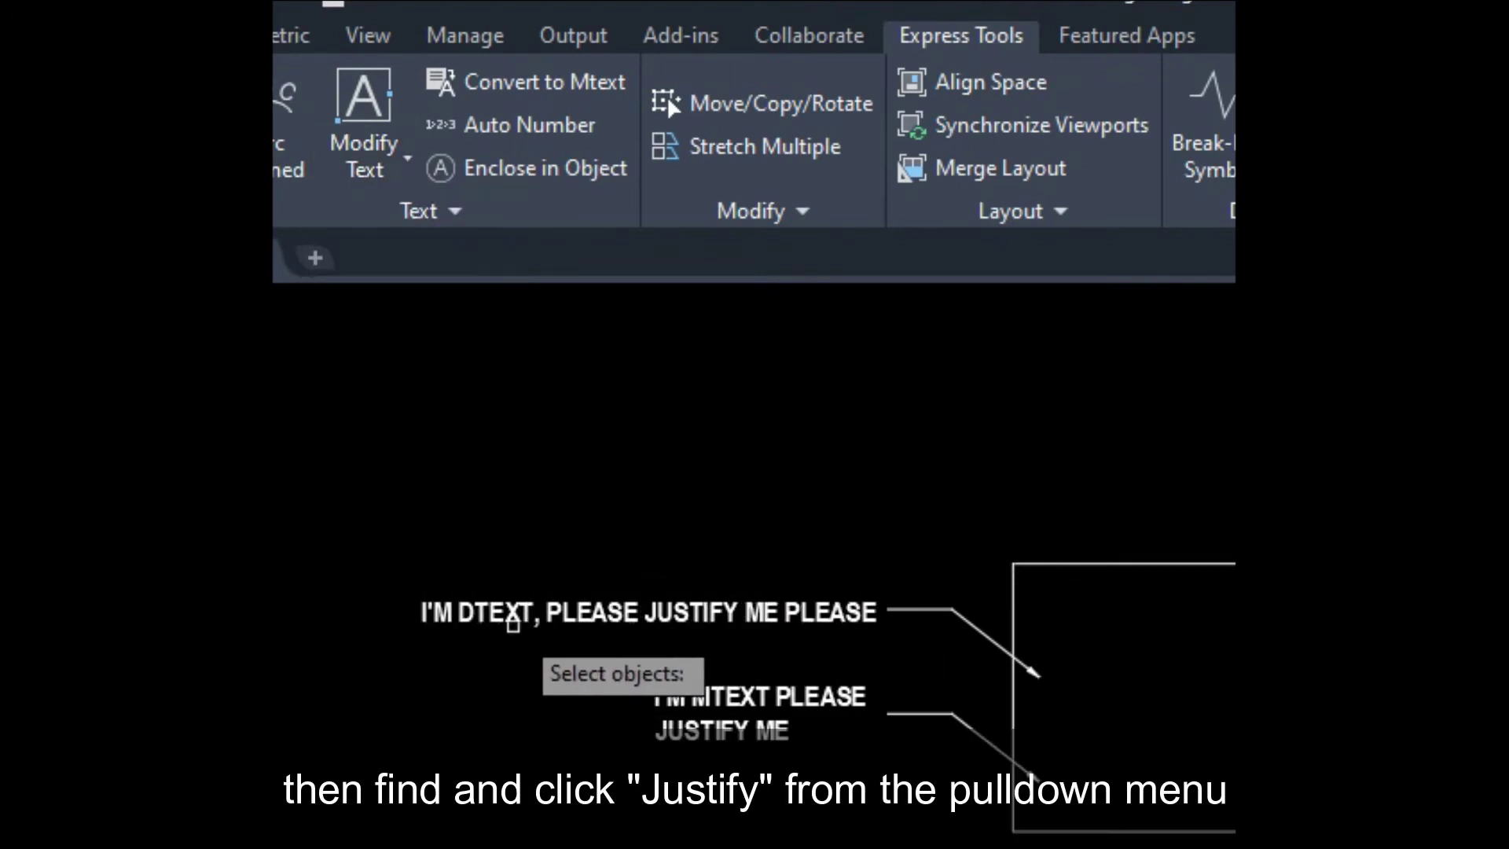
{"action": "left_click", "coordinate": [621, 611]}
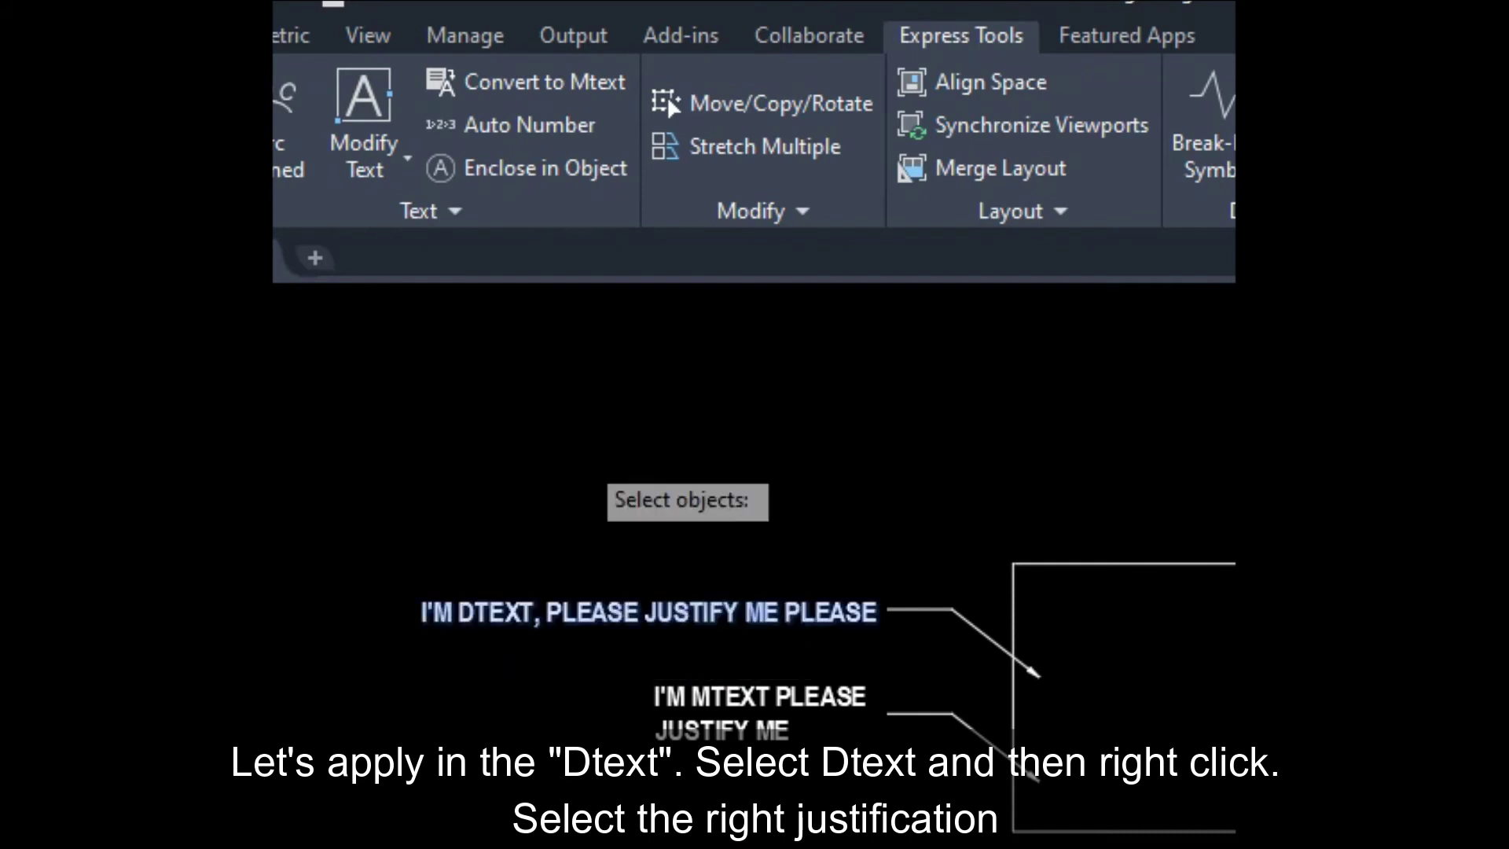
{"action": "right_click", "coordinate": [577, 451]}
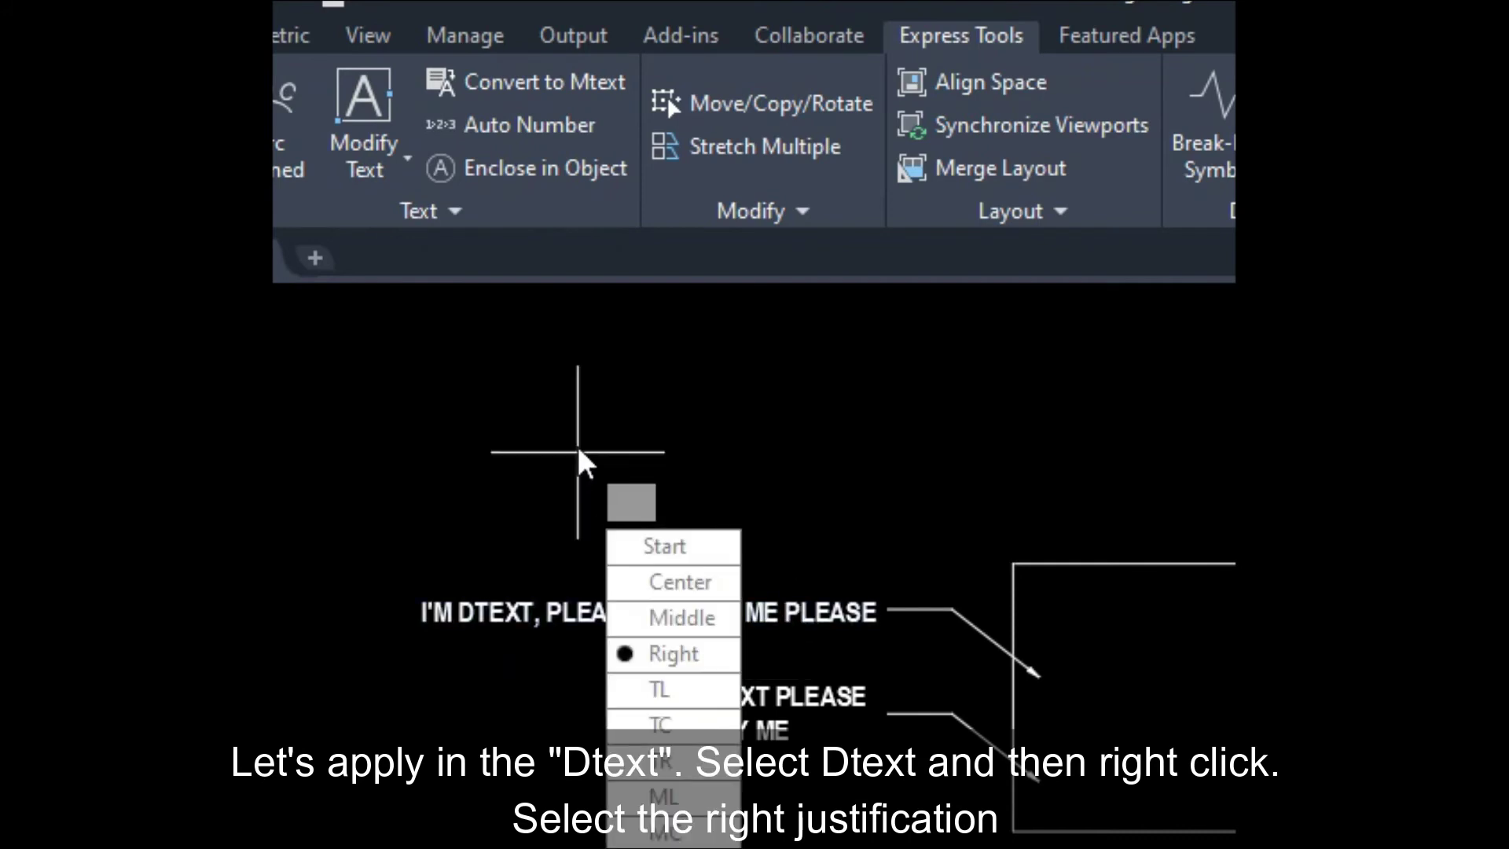
{"action": "left_click", "coordinate": [673, 654]}
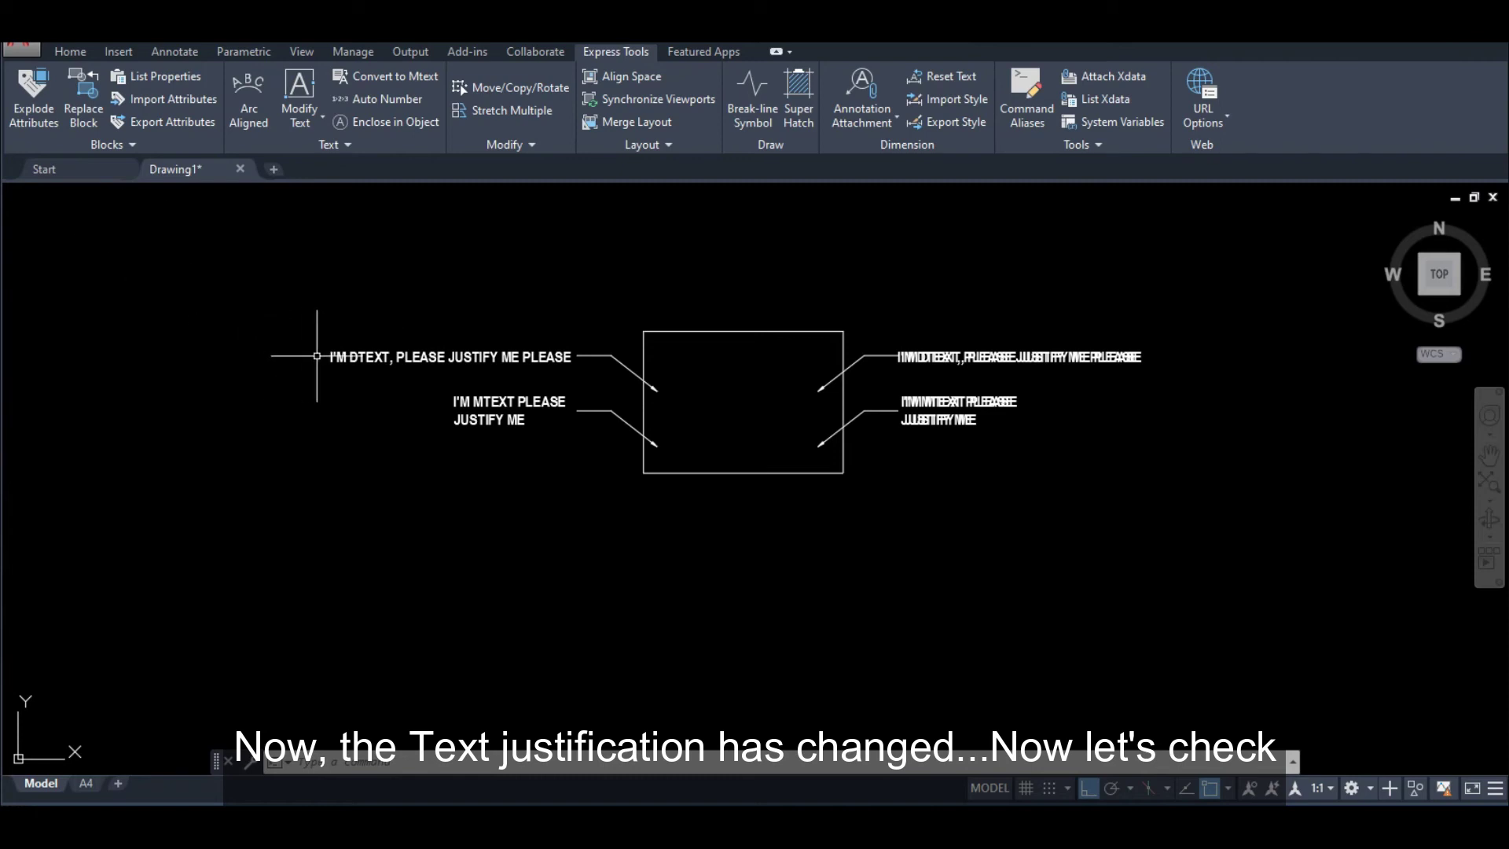
Step: Draw a vertical check line upward from the left DTEXT label's right end
{"action": "type", "text": "l"}
{"action": "key", "text": "Return"}
{"action": "left_click", "coordinate": [510, 326]}
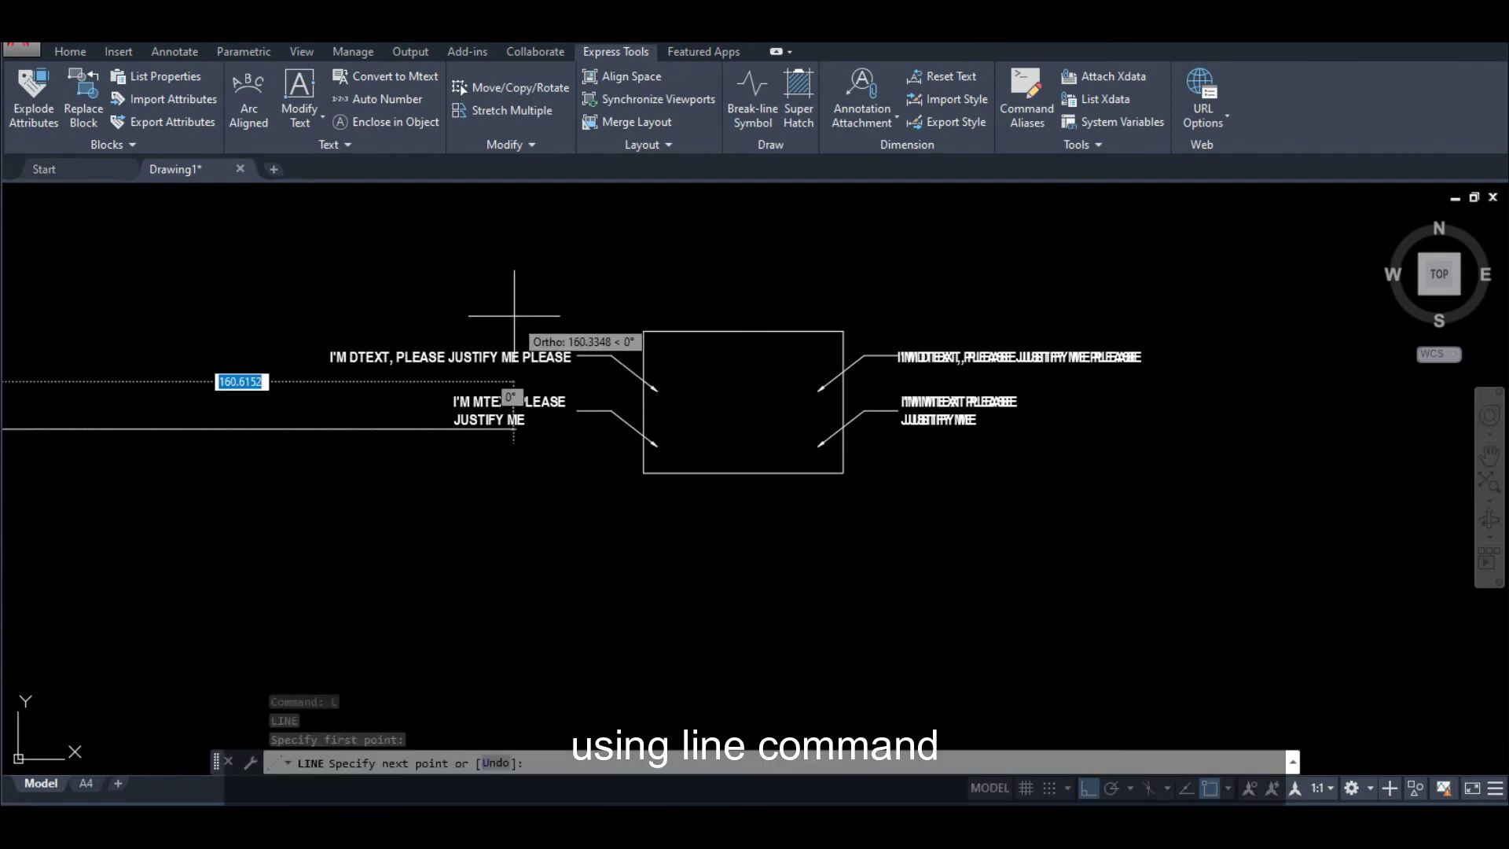
{"action": "key", "text": "Escape"}
{"action": "key", "text": "Return"}
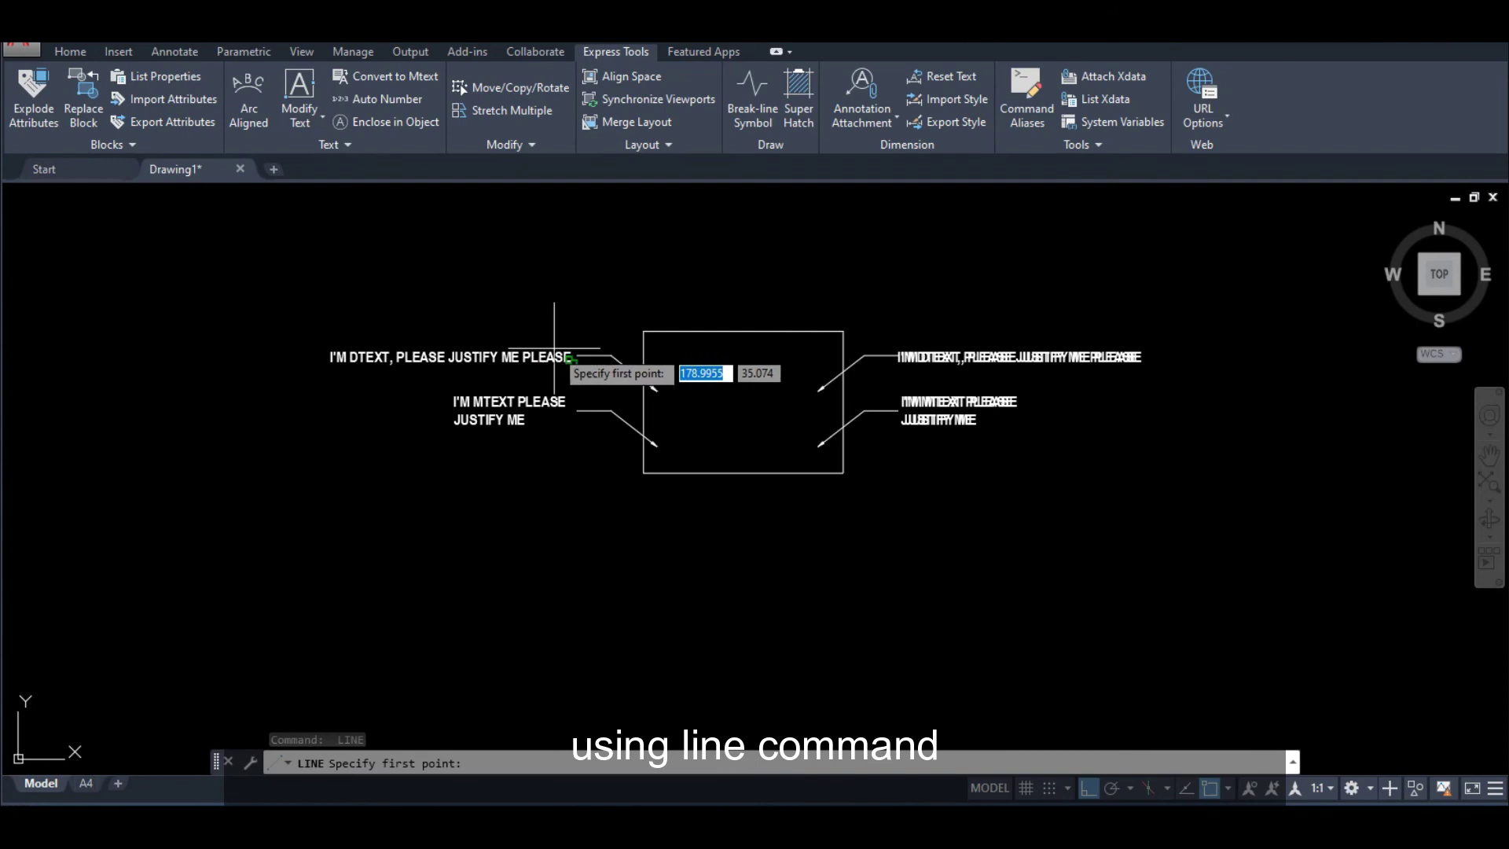
{"action": "left_click", "coordinate": [556, 352]}
{"action": "left_click", "coordinate": [605, 253]}
{"action": "key", "text": "Return"}
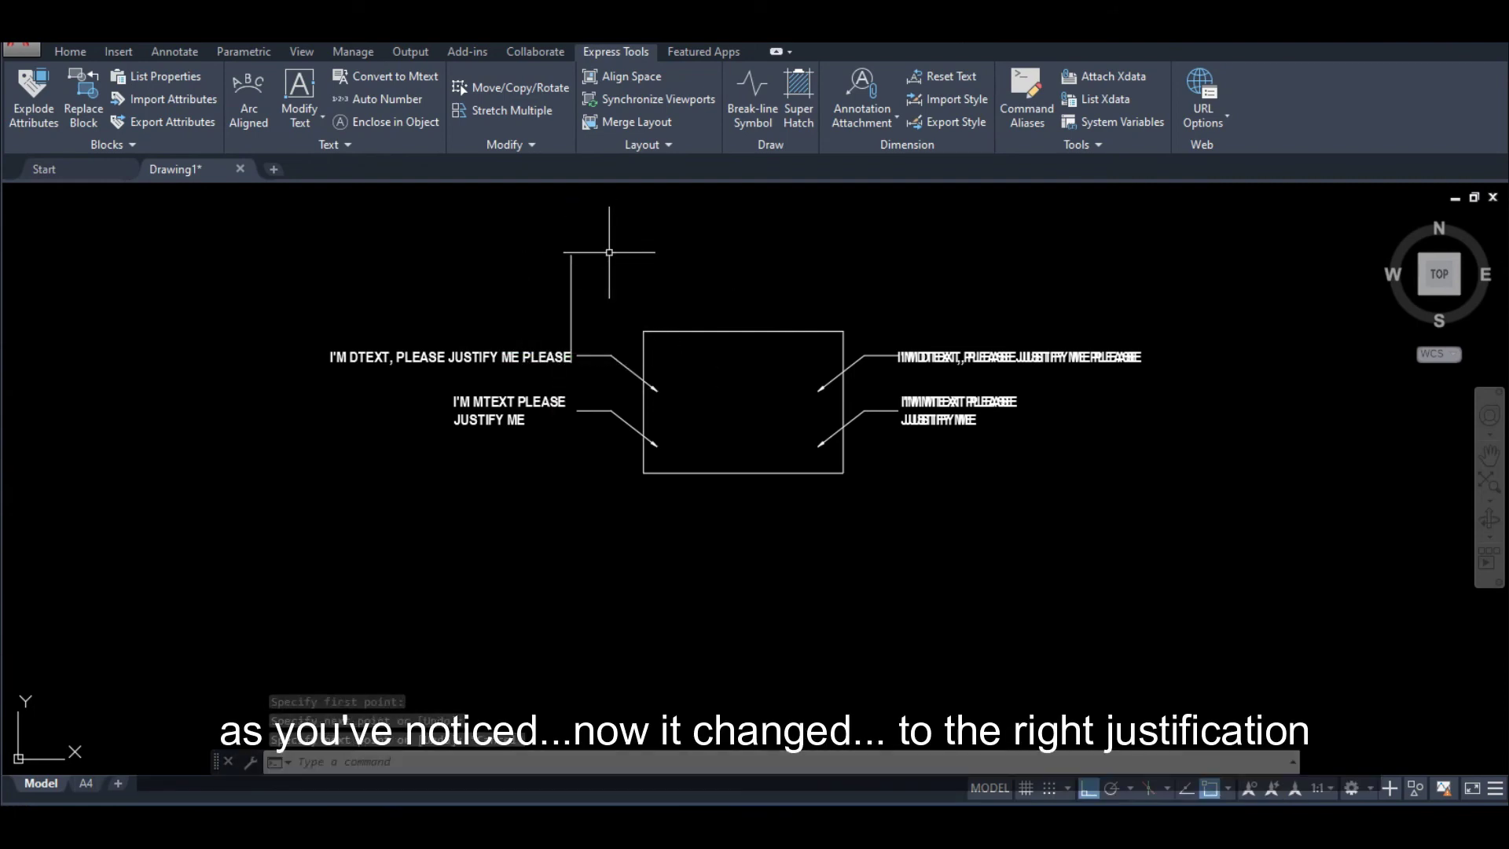
{"action": "key", "text": "Escape"}
{"action": "key", "text": "Escape"}
Step: Verify in Properties that the left DTEXT label's Justify is Right
{"action": "left_click", "coordinate": [468, 356]}
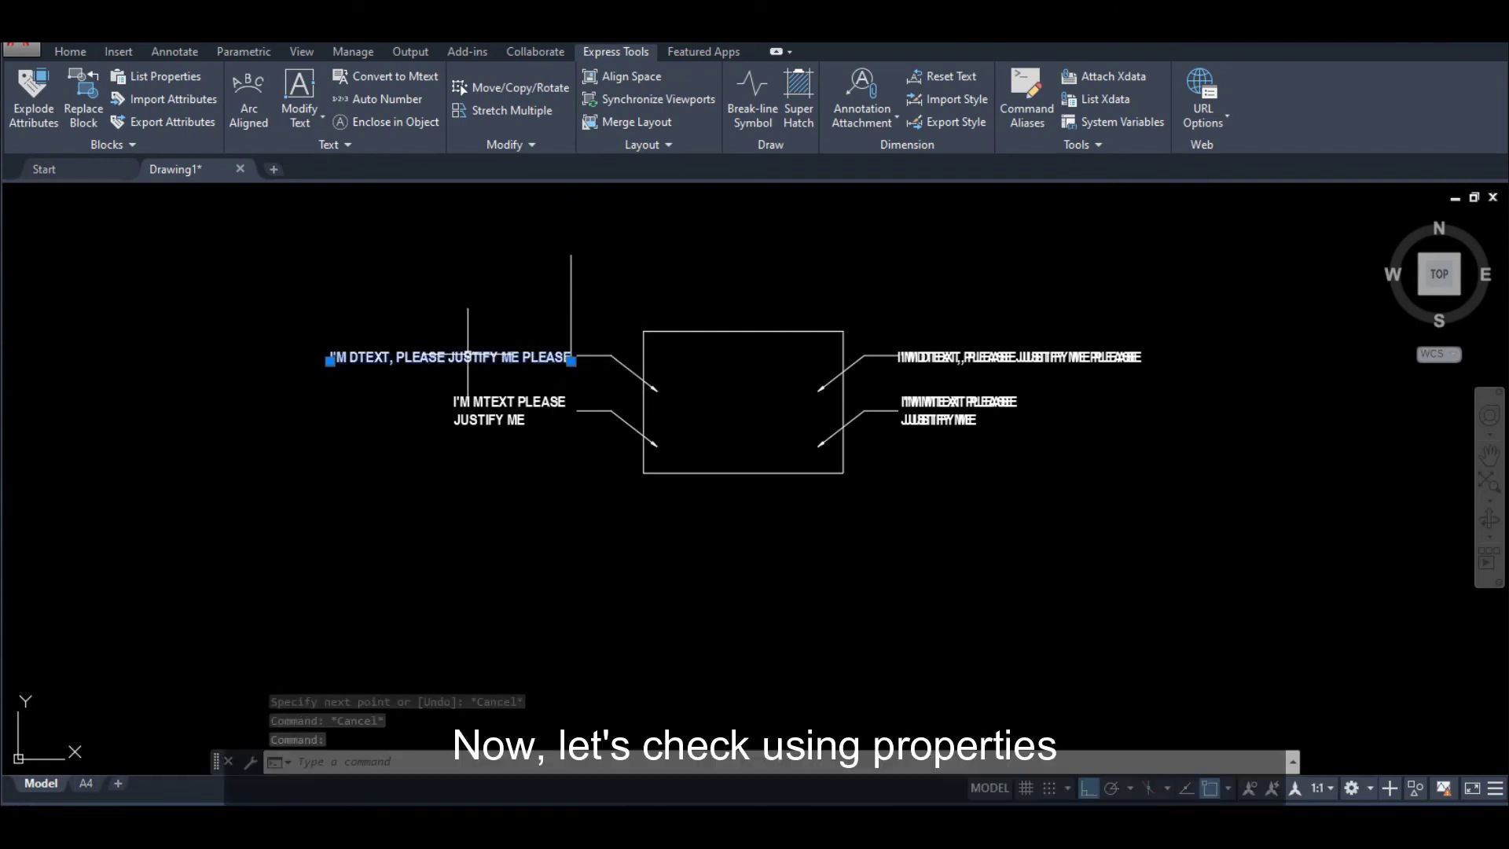
{"action": "right_click", "coordinate": [468, 356]}
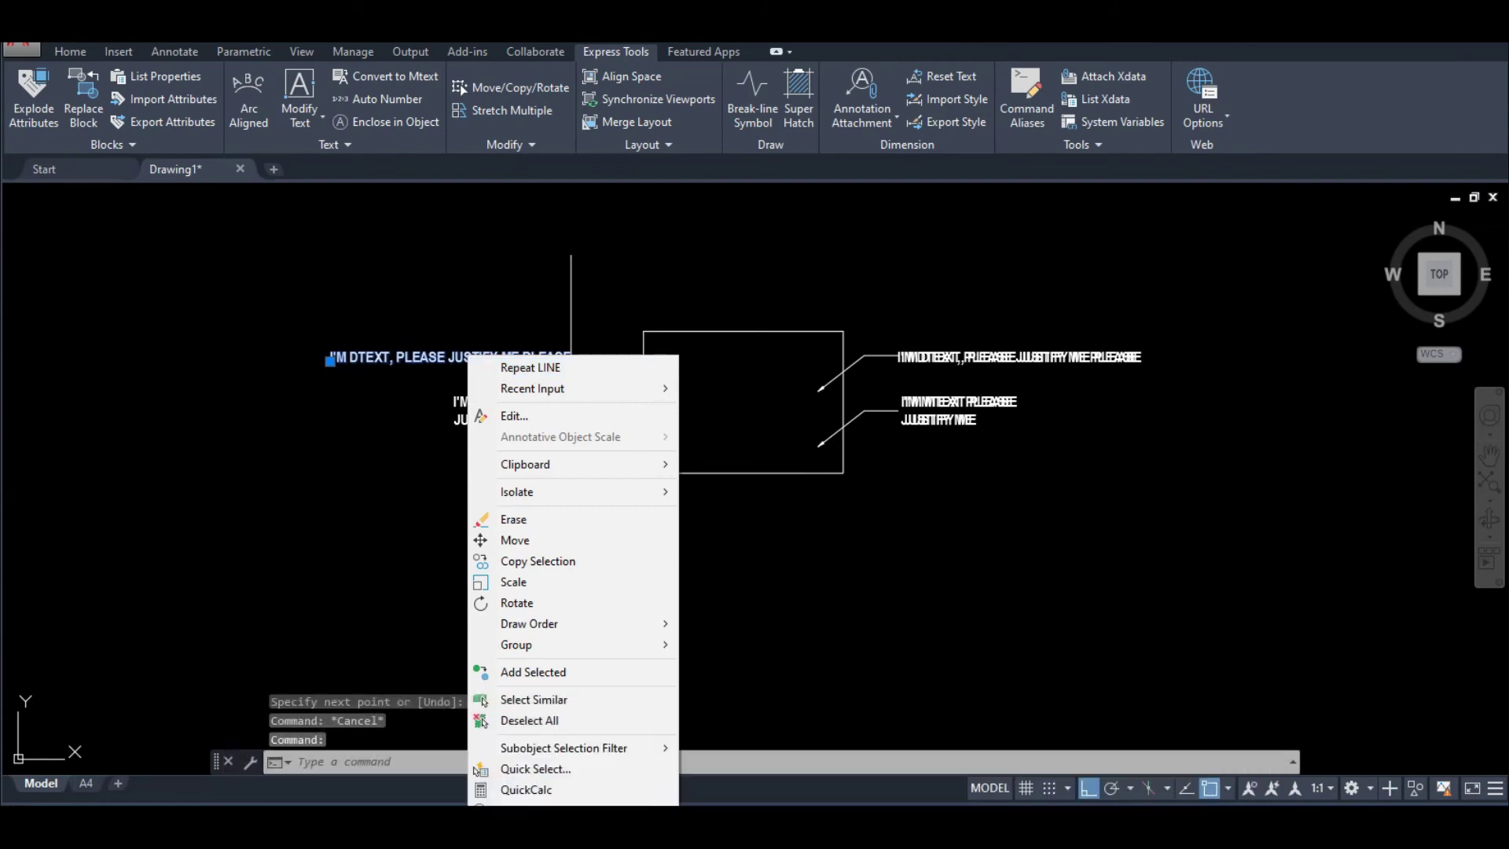
{"action": "key", "text": "ctrl+1"}
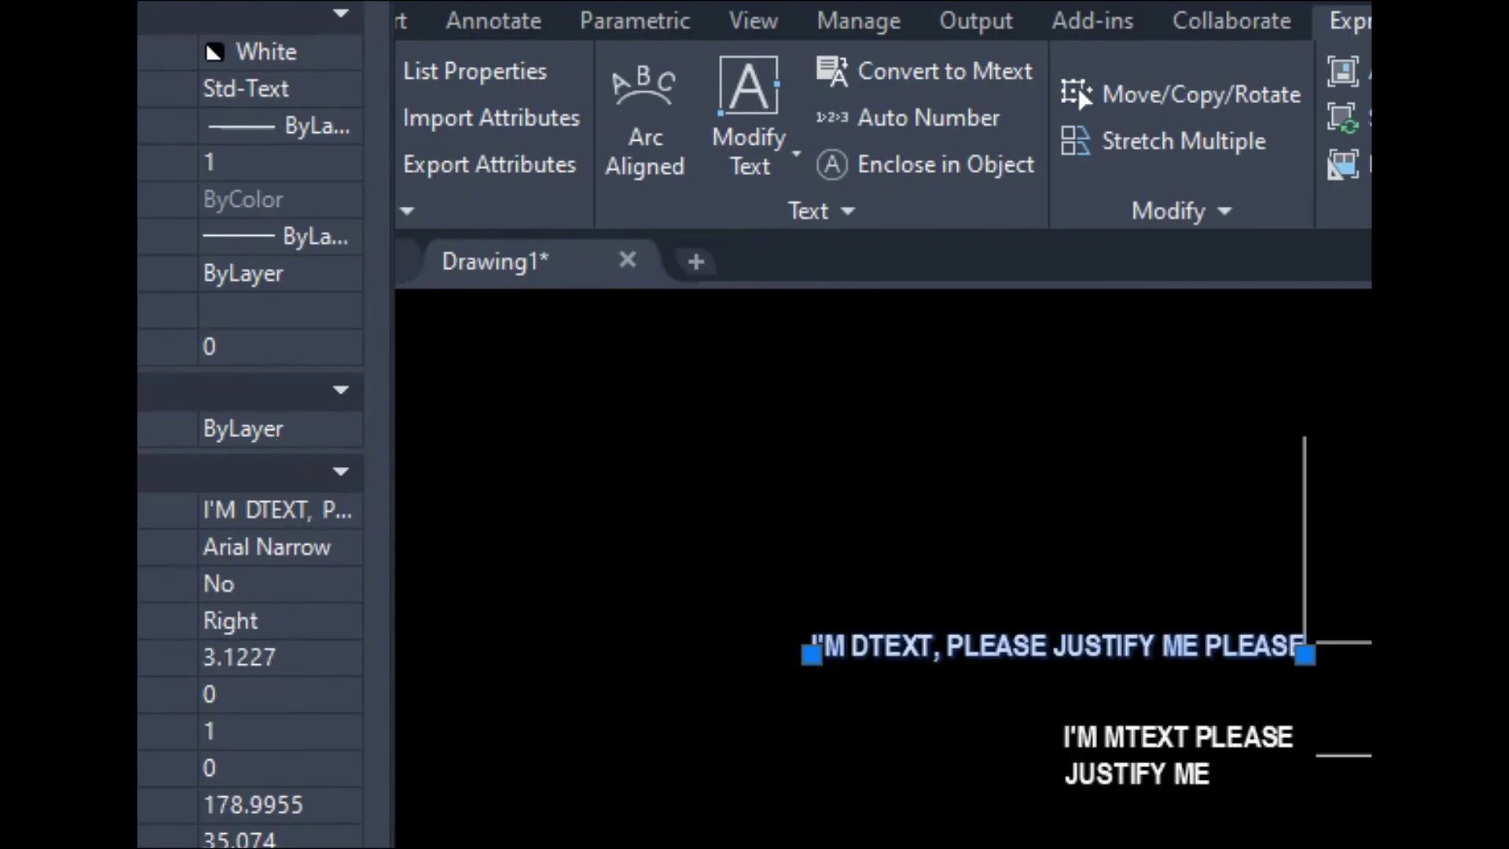
{"action": "key", "text": "ctrl+1"}
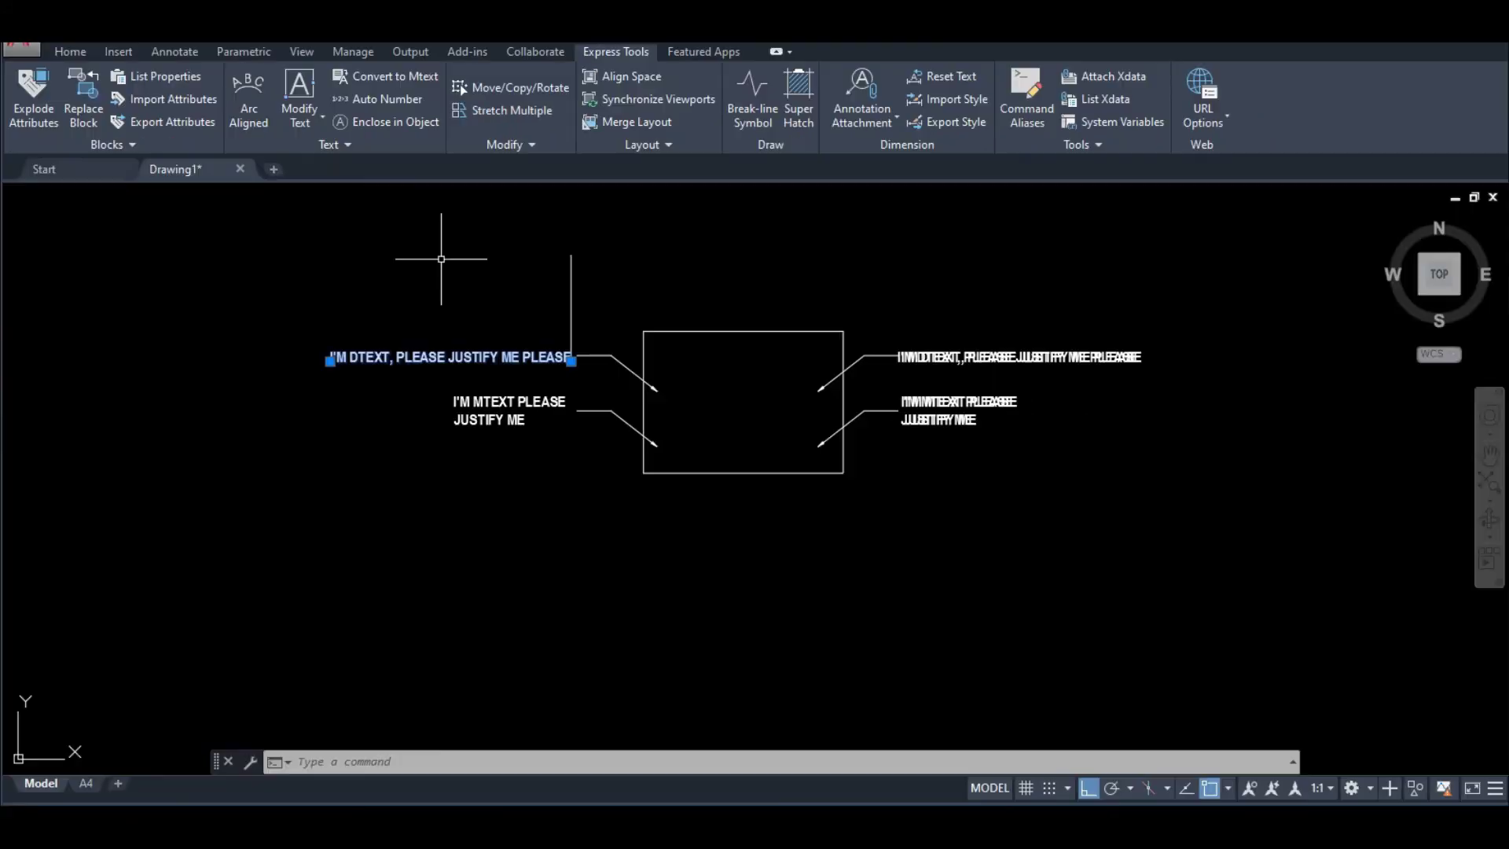
{"action": "key", "text": "Escape"}
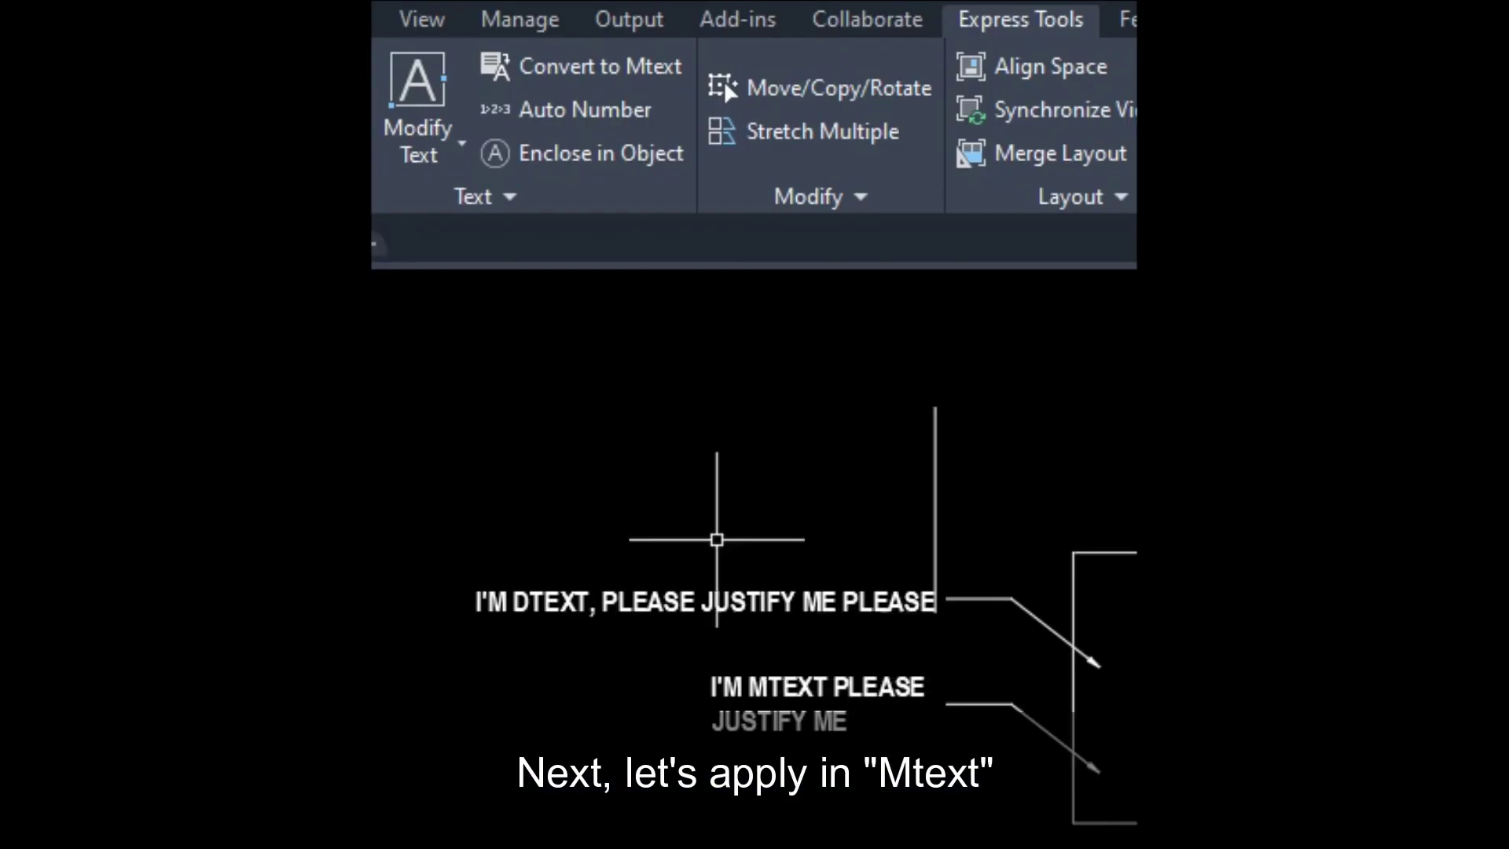
Step: Set the left MTEXT label to Right justification in place via Express Tools Modify Text > Justify
{"action": "left_click", "coordinate": [415, 141]}
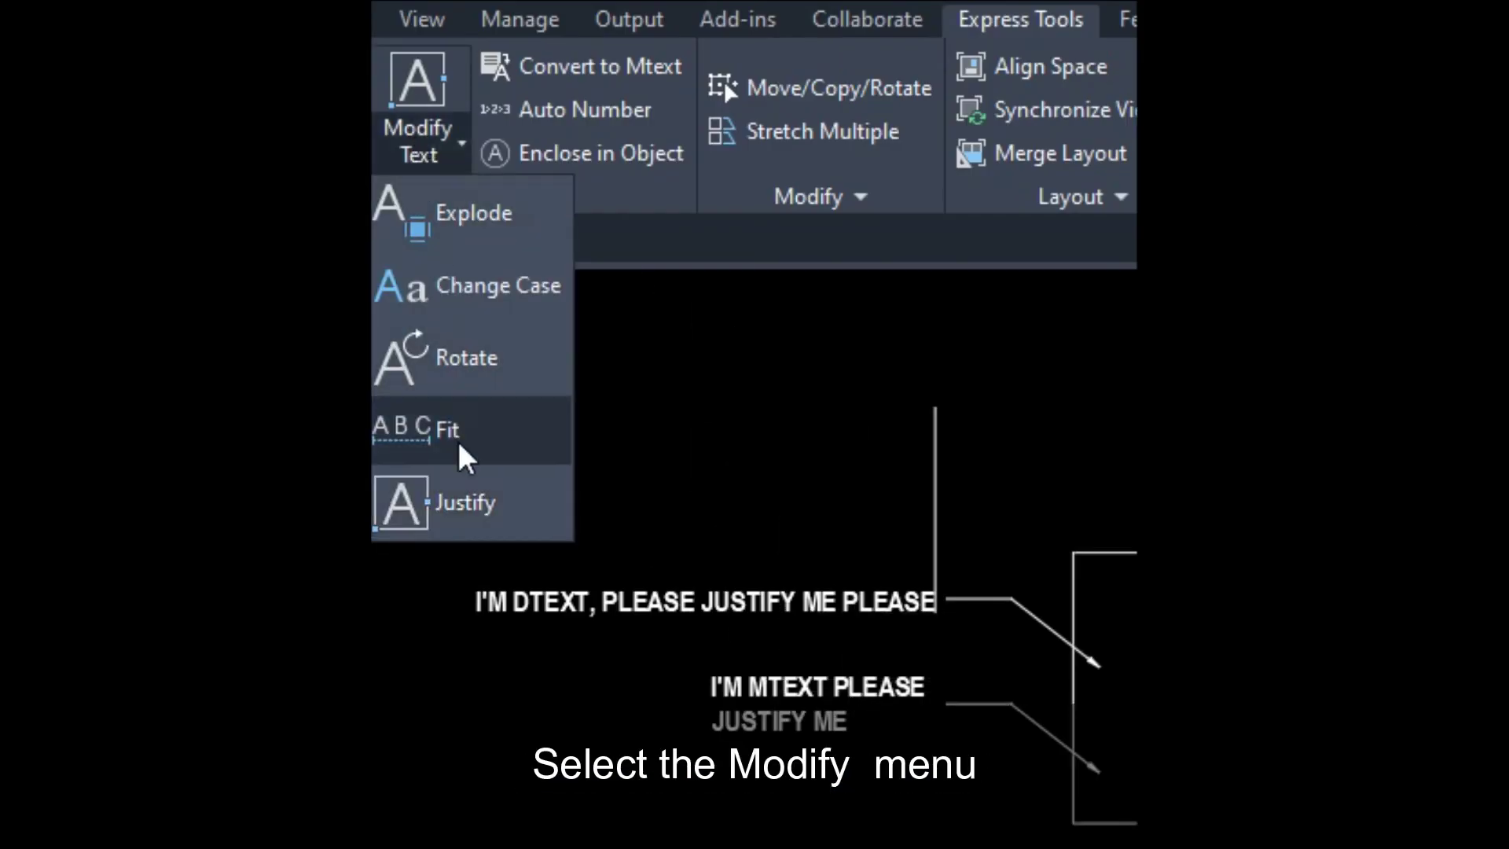
{"action": "left_click", "coordinate": [453, 503]}
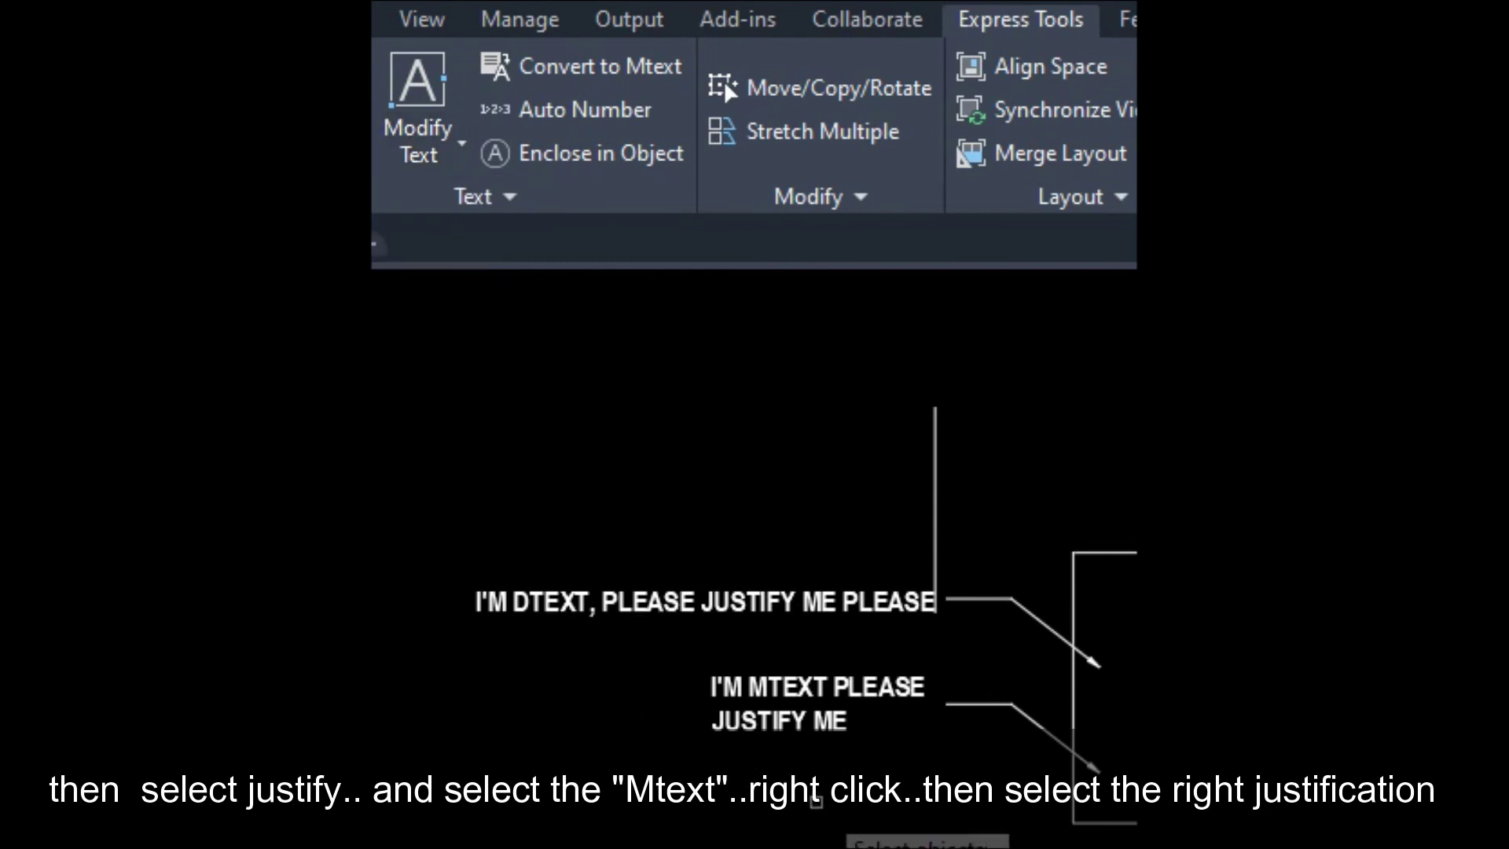
{"action": "left_click", "coordinate": [869, 781]}
{"action": "left_click", "coordinate": [738, 678]}
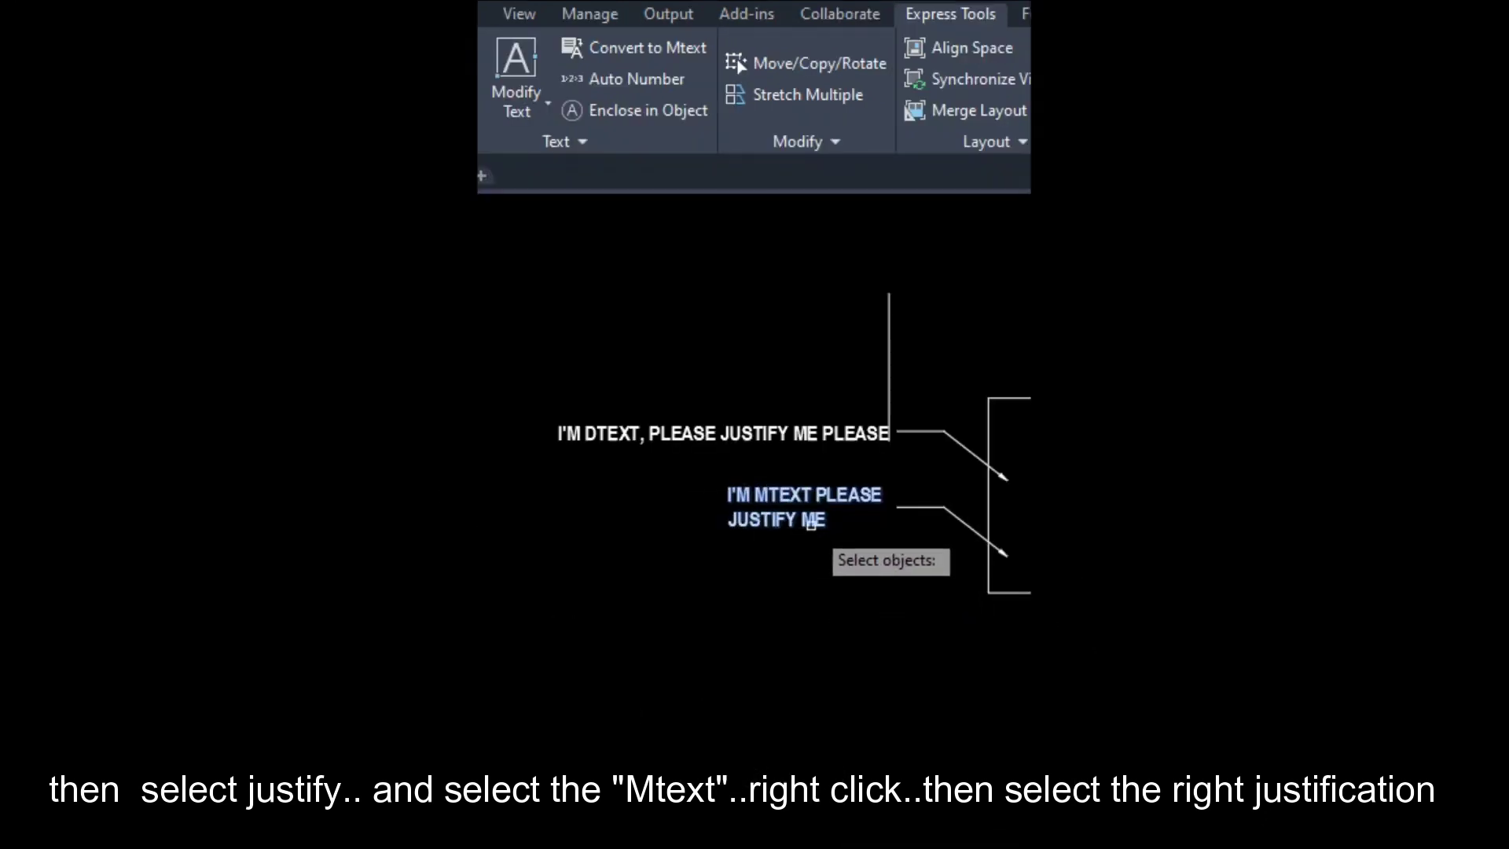
{"action": "right_click", "coordinate": [766, 501]}
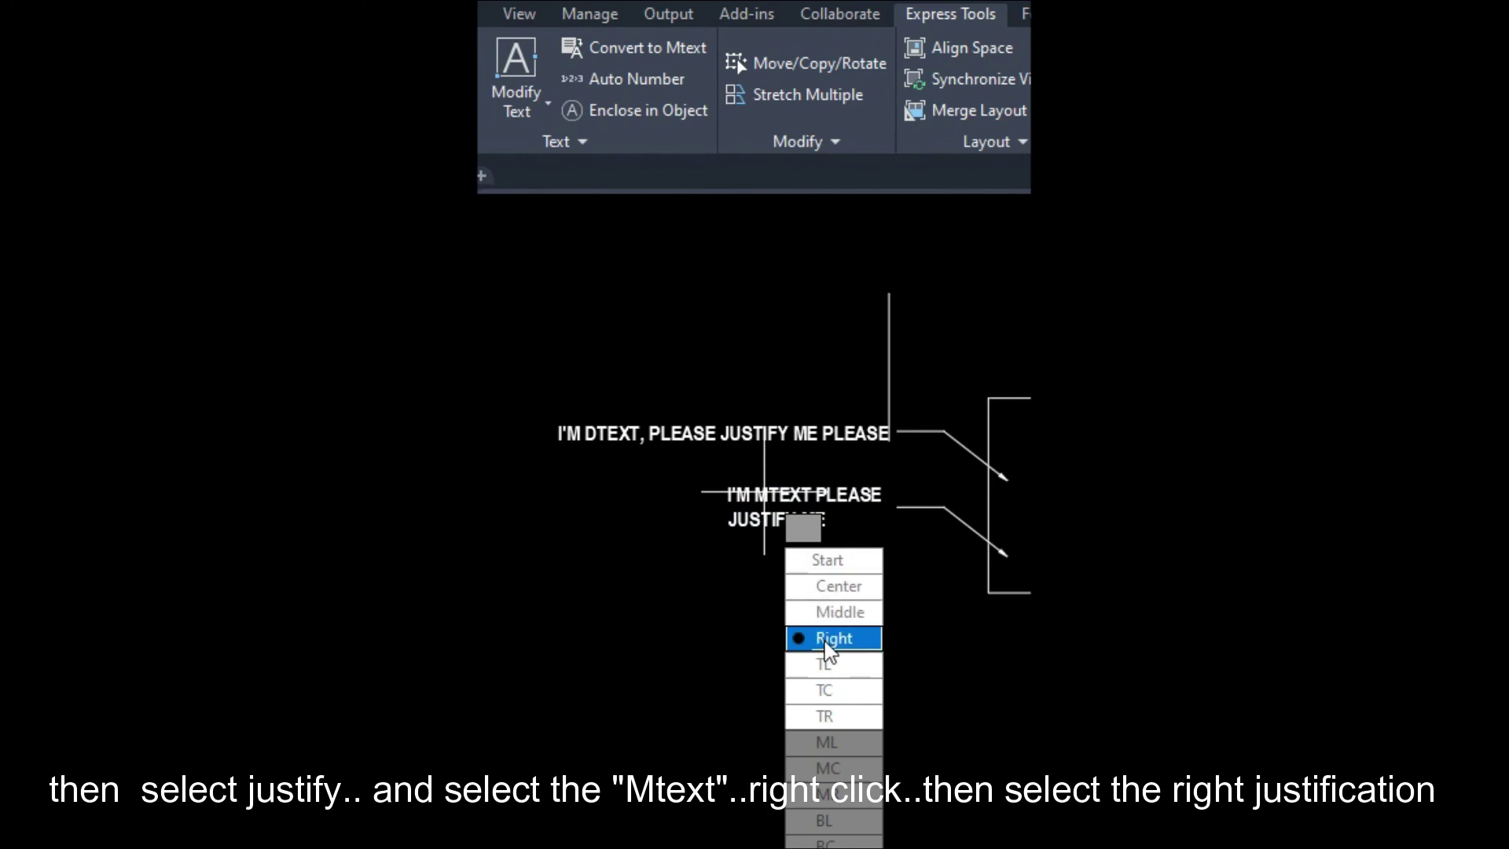
{"action": "left_click", "coordinate": [826, 638]}
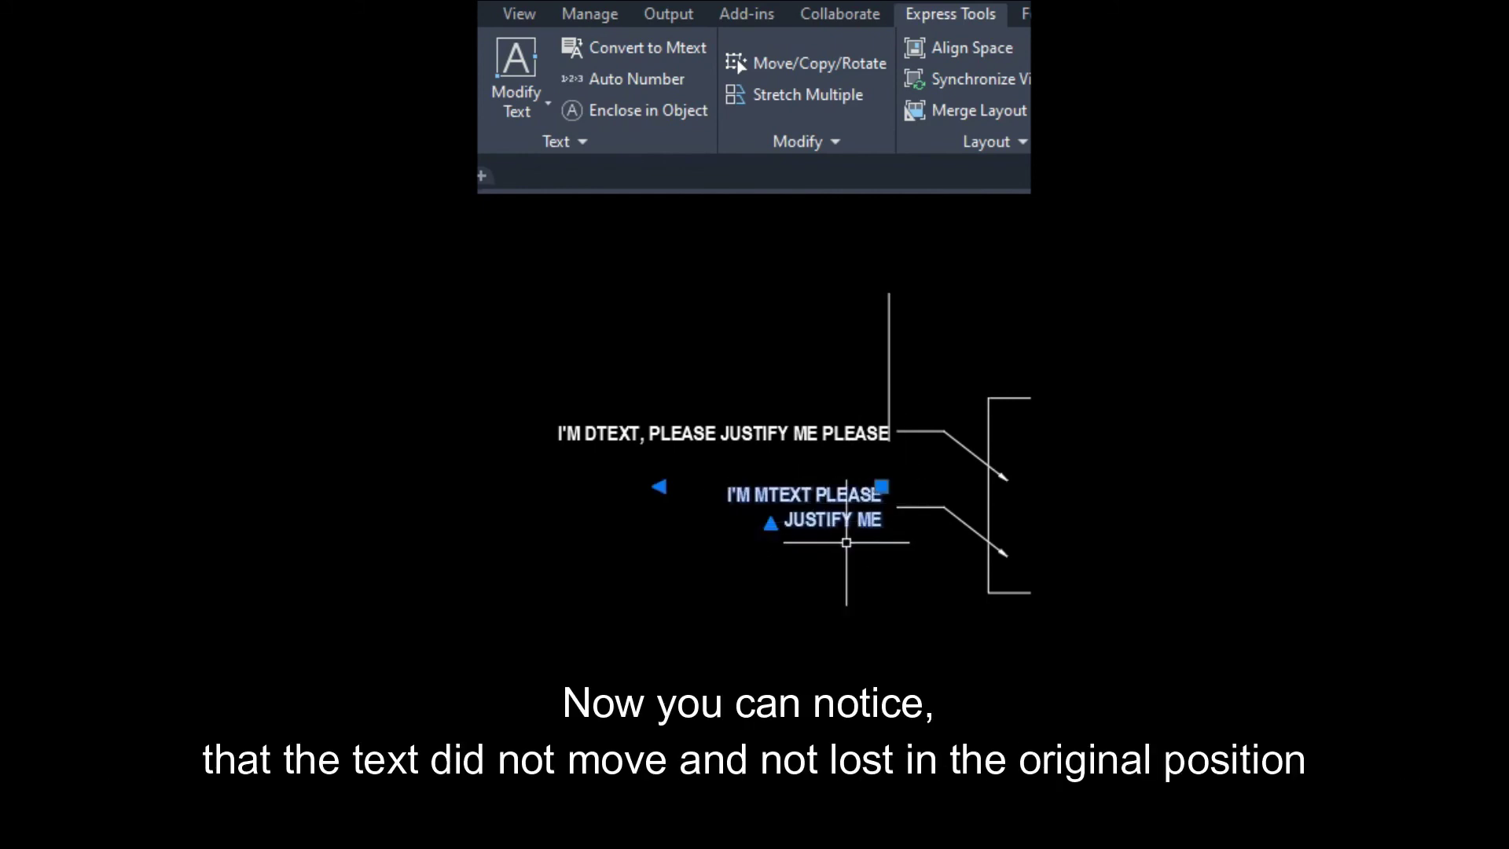
{"action": "key", "text": "Escape"}
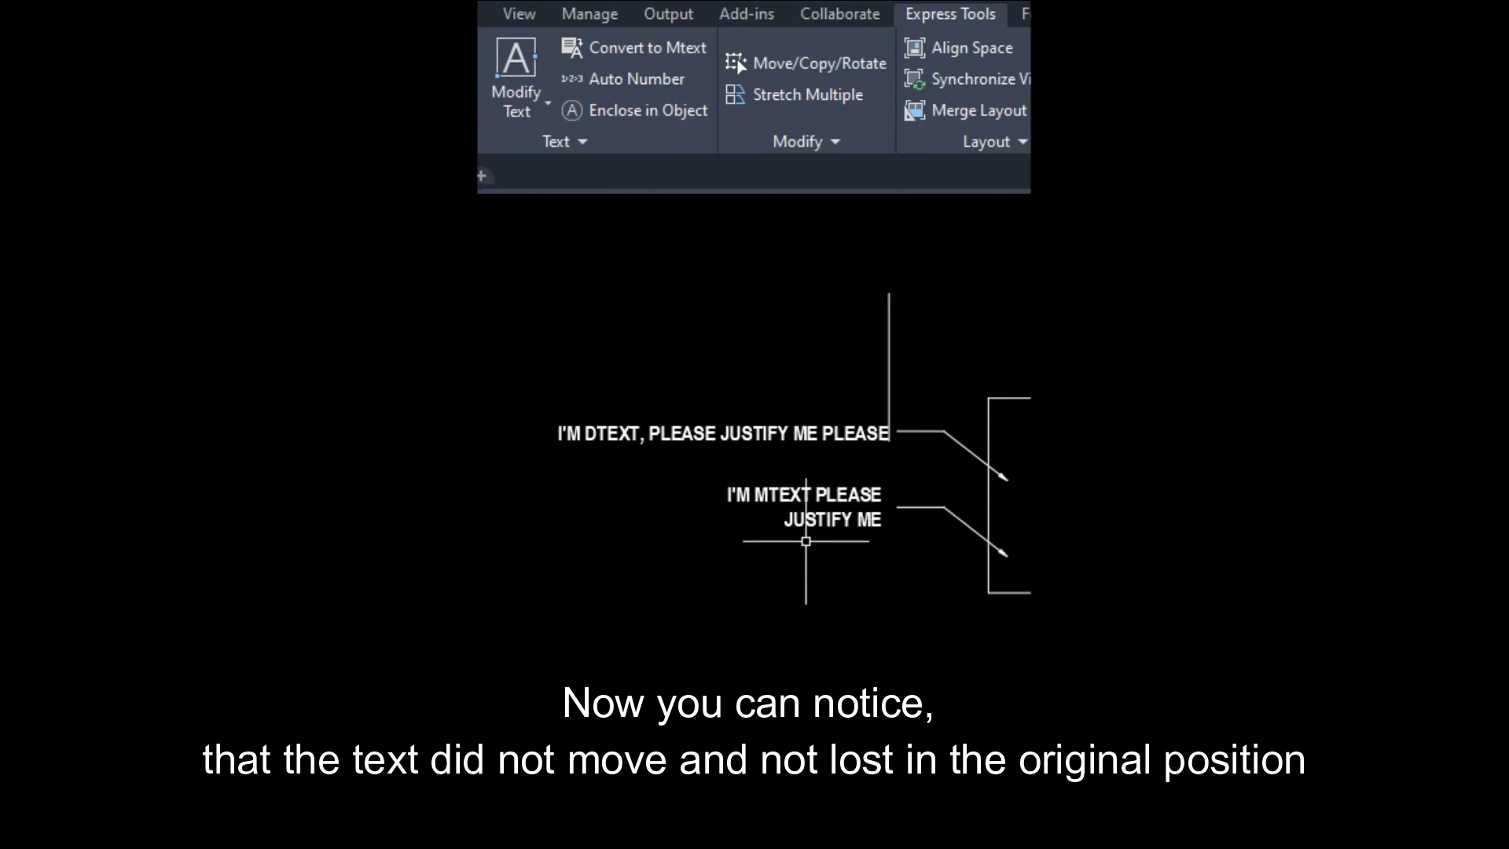
{"action": "key", "text": "Escape"}
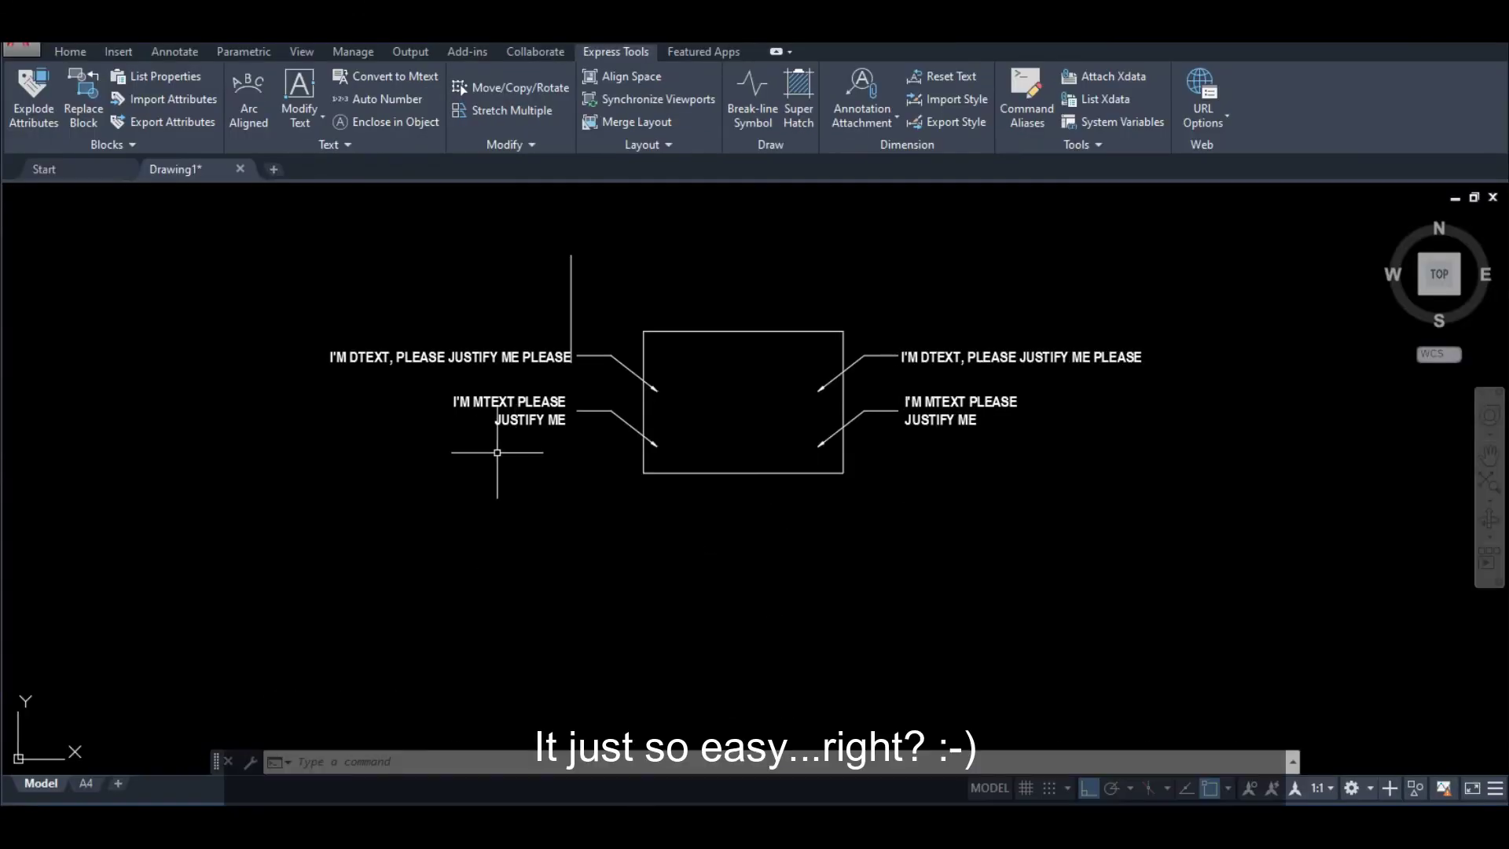